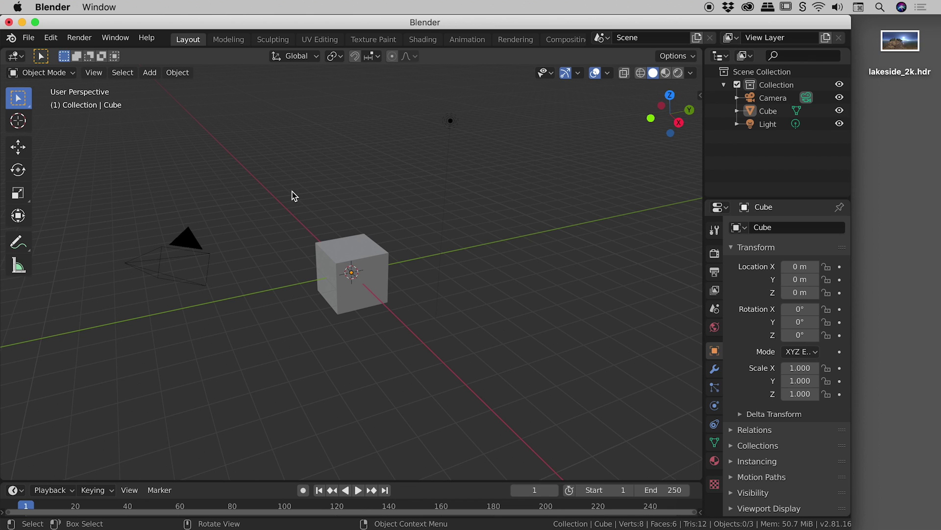
Orbit and zoom the viewport to look around the default cube scene.
middle_drag(295, 196, 153, 245)
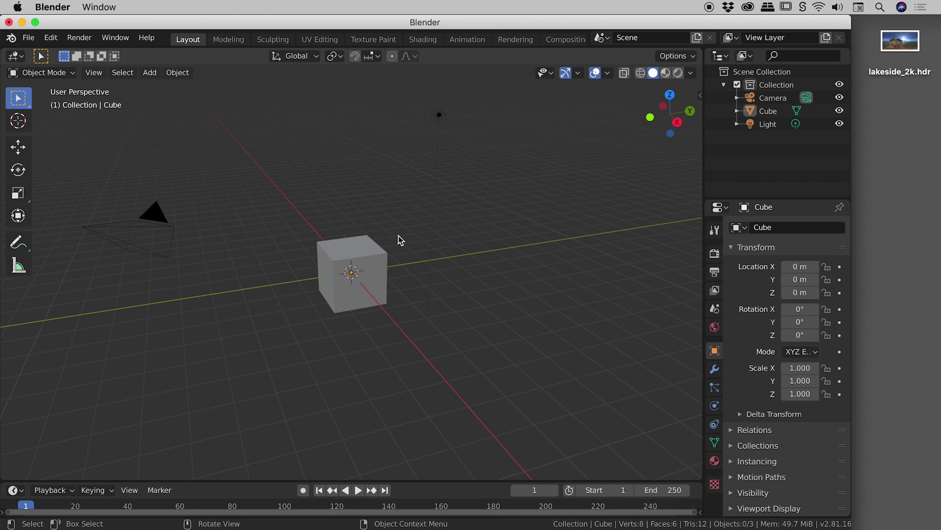
scroll(401, 237, up, 4)
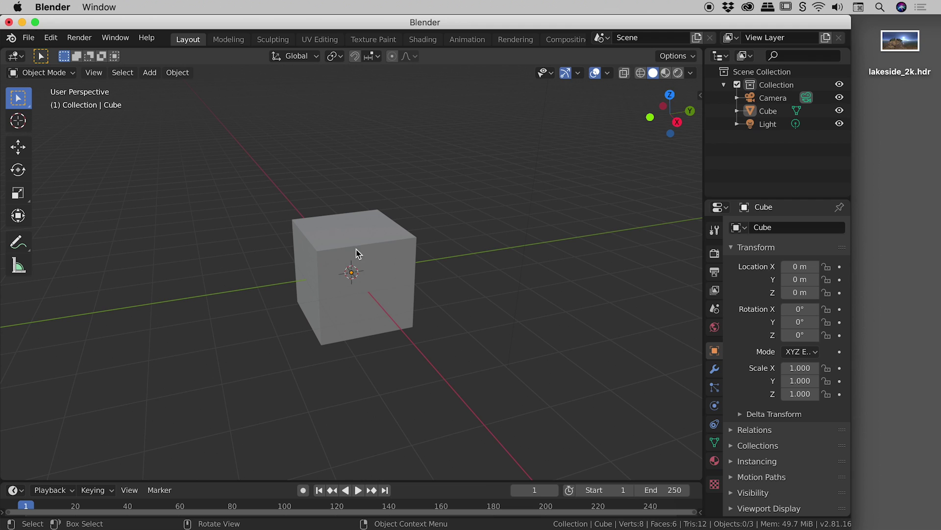
scroll(397, 260, down, 3)
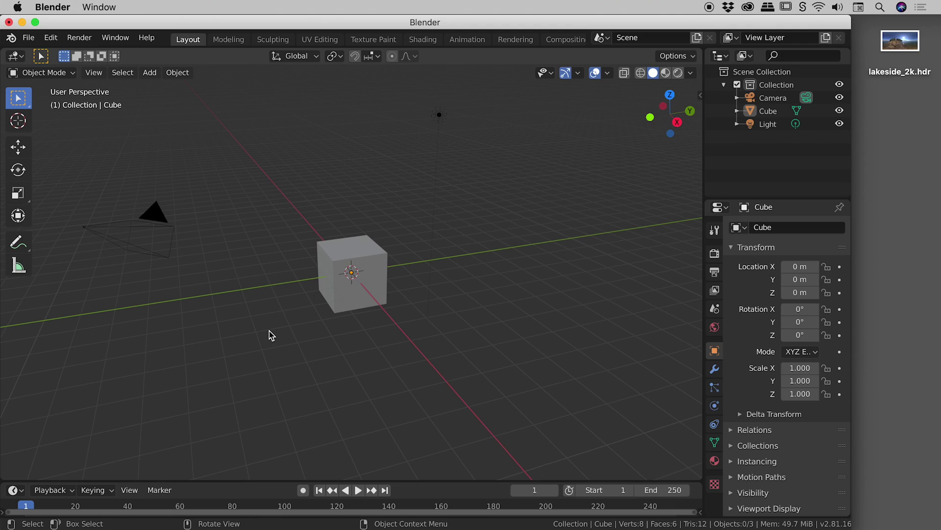
Select the camera and render a test image of the default cube, bringing the render window into view.
click(155, 226)
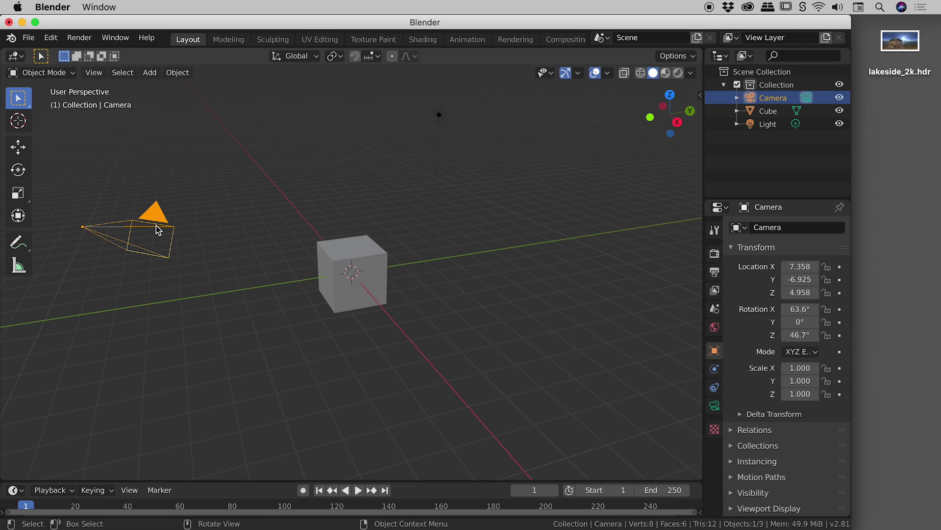
click(79, 38)
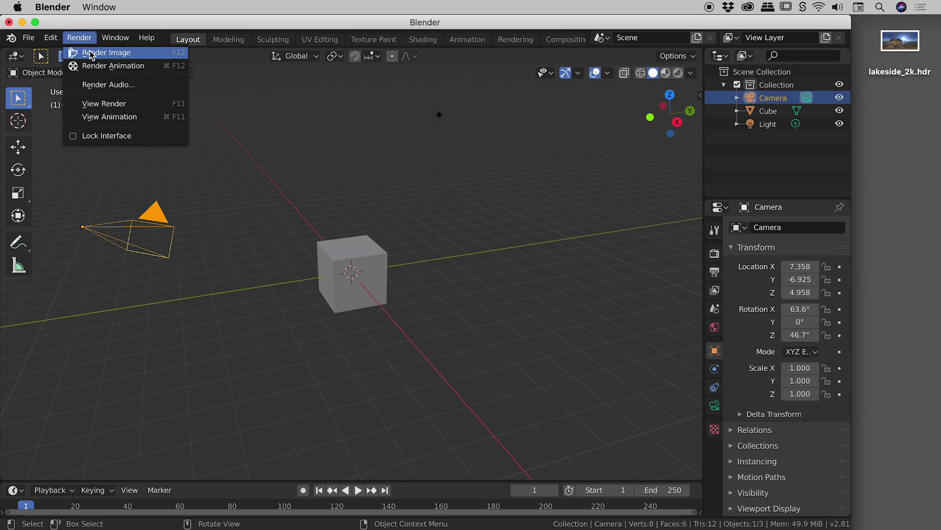
click(90, 53)
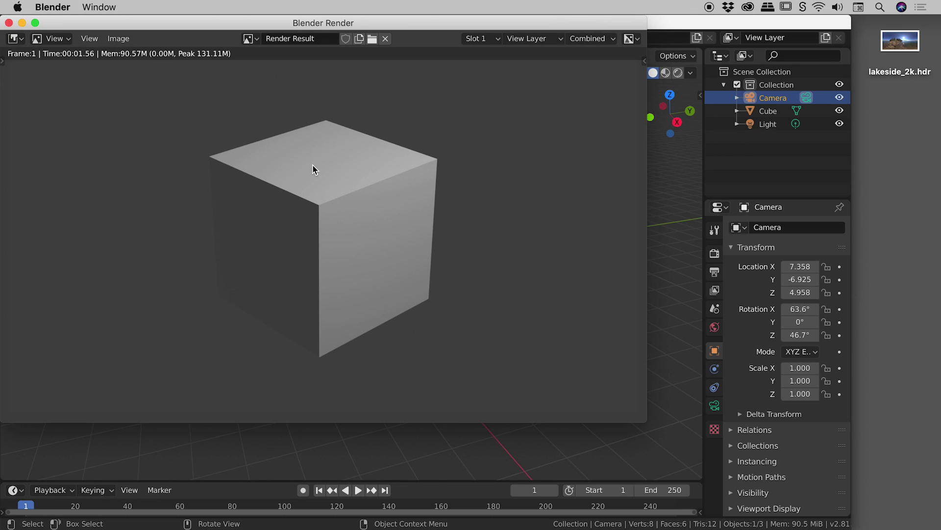
drag(208, 27, 270, 42)
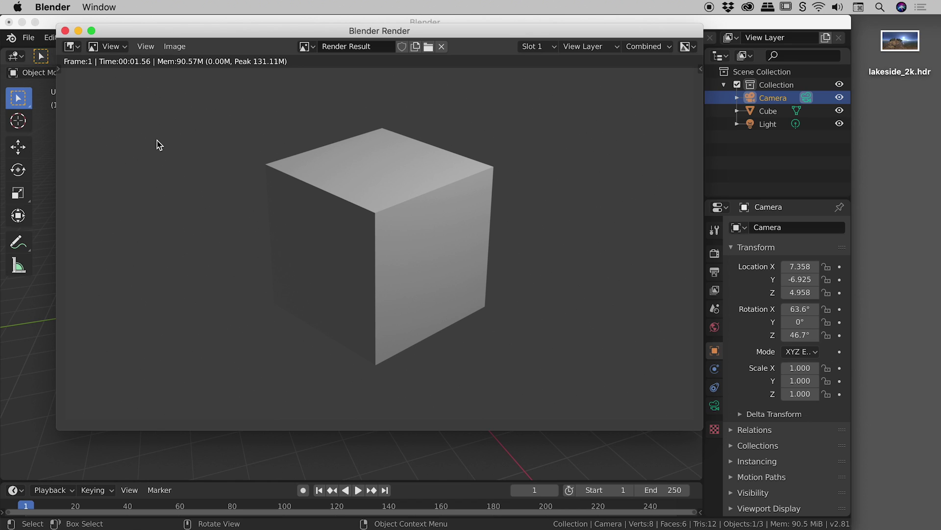
Close the render window, deselect the camera, and enable Film > Transparent in Render Properties.
click(65, 30)
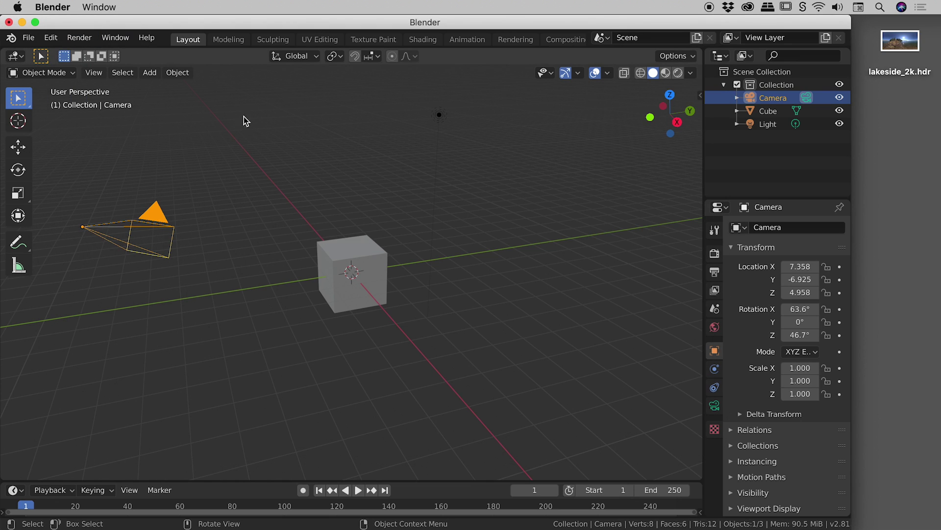
click(372, 190)
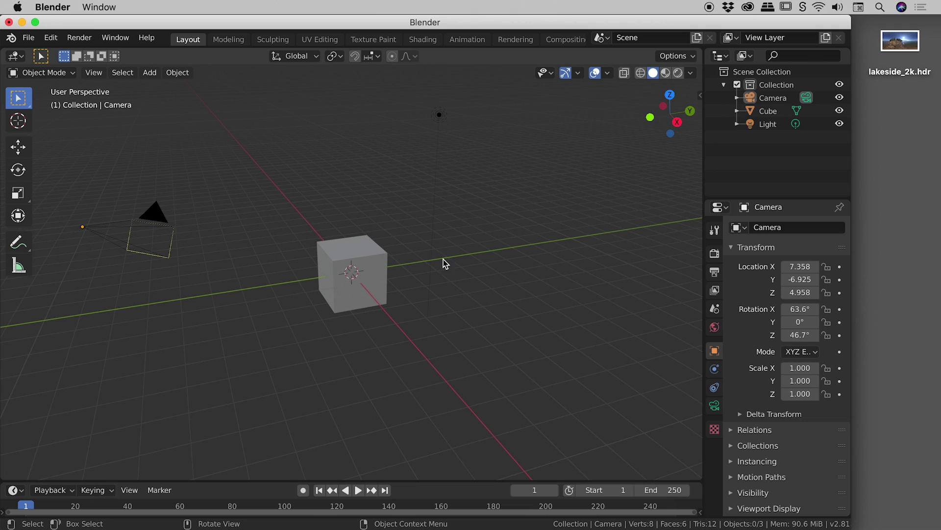
click(715, 255)
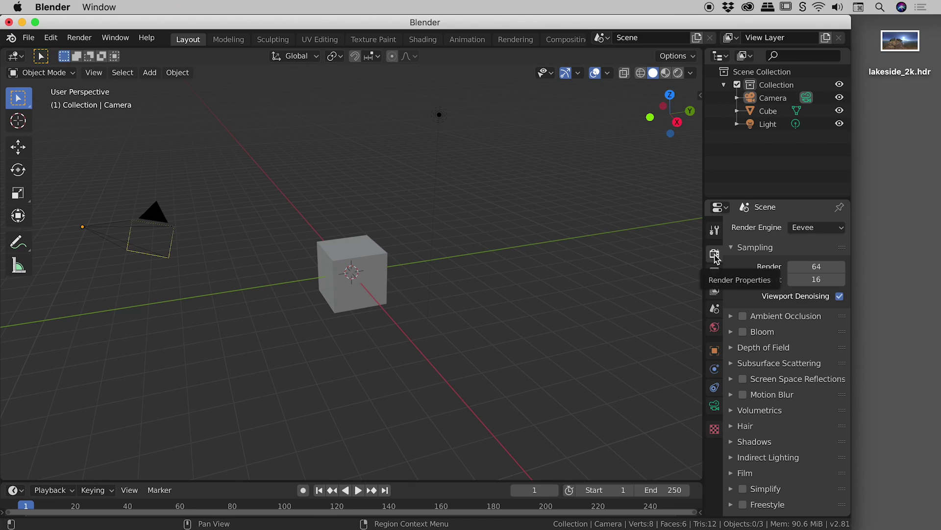
scroll(804, 362, down, 1)
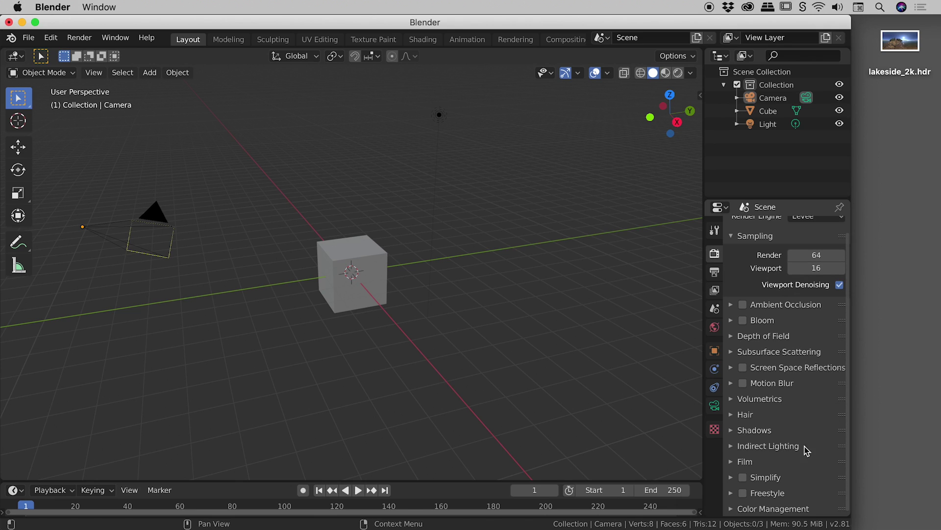
click(771, 463)
scroll(783, 420, down, 5)
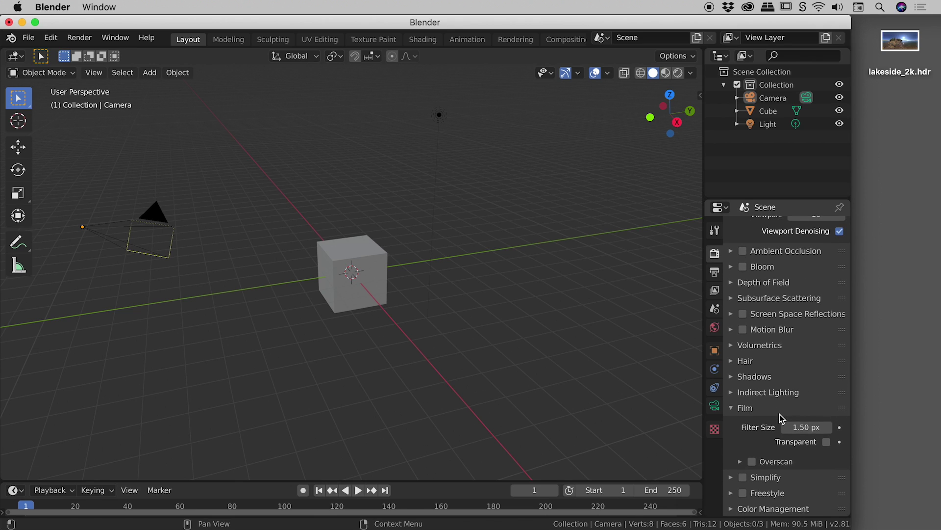
click(814, 443)
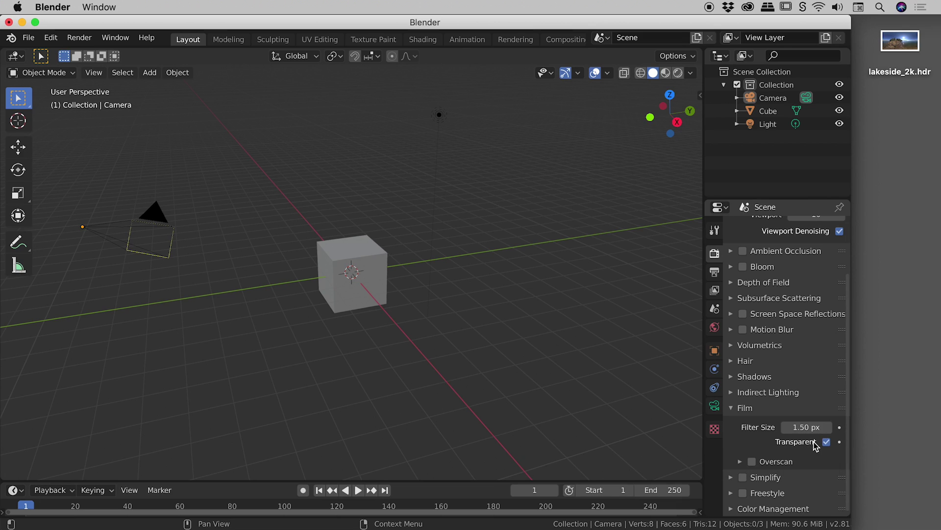
Switch the viewport to Rendered shading and toggle Film Transparent, leaving it enabled.
click(678, 75)
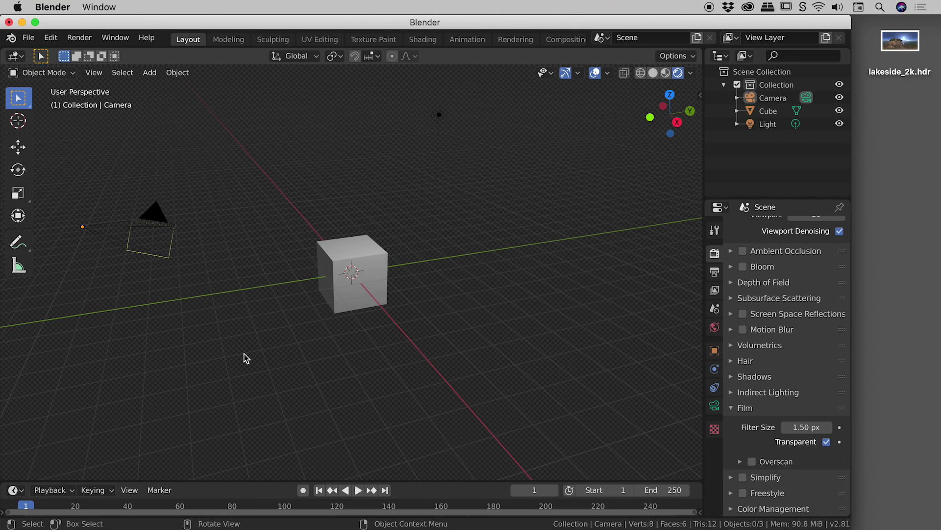
click(813, 444)
click(813, 445)
click(814, 445)
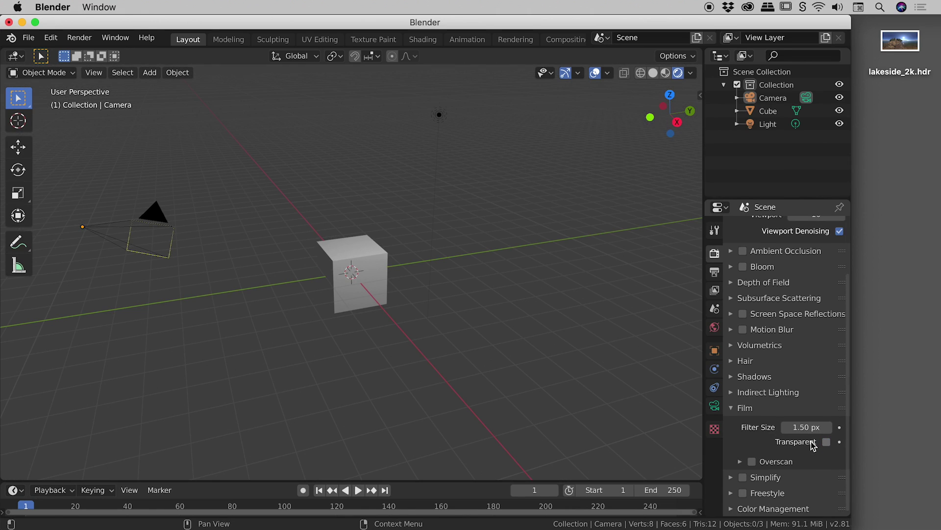
click(825, 444)
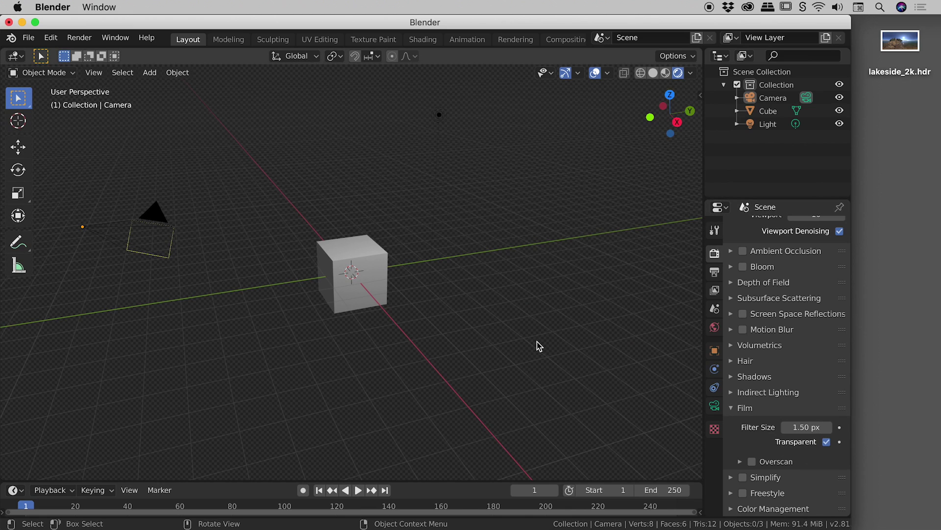
Re-render the cube with a transparent background and choose Image > Save As.
click(81, 40)
click(86, 50)
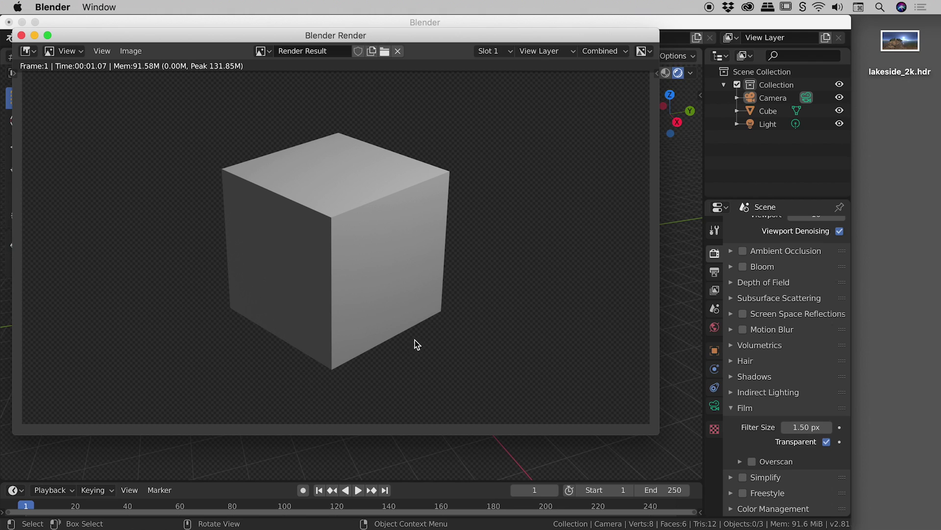
click(132, 52)
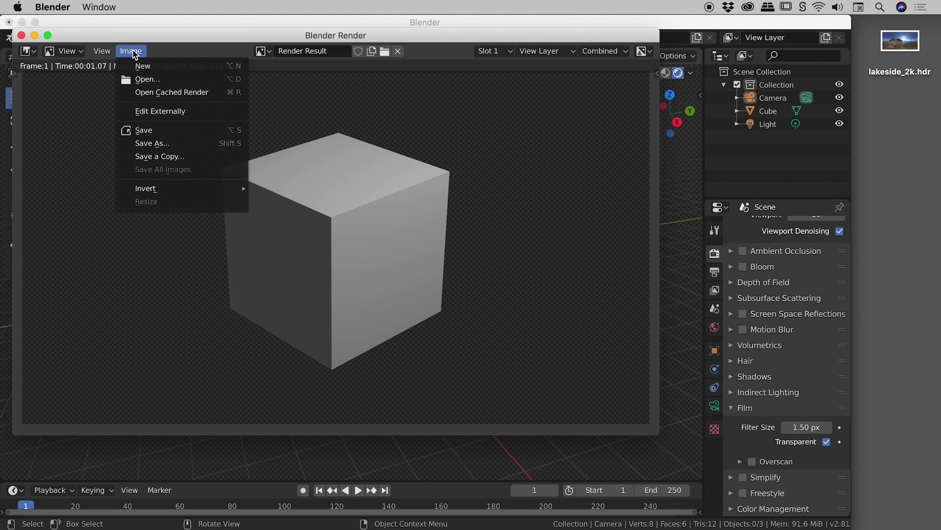
click(151, 131)
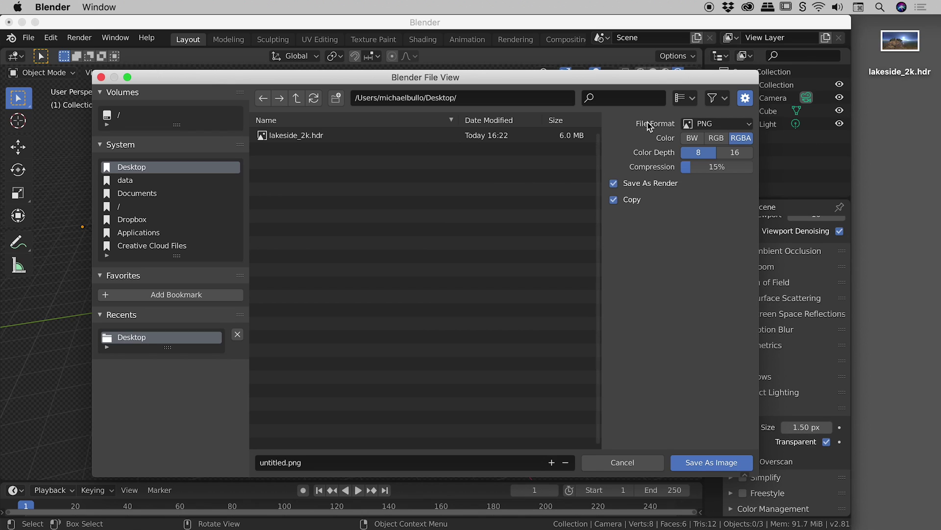
Save the render to the Desktop as untitled.png in PNG RGBA format.
click(712, 125)
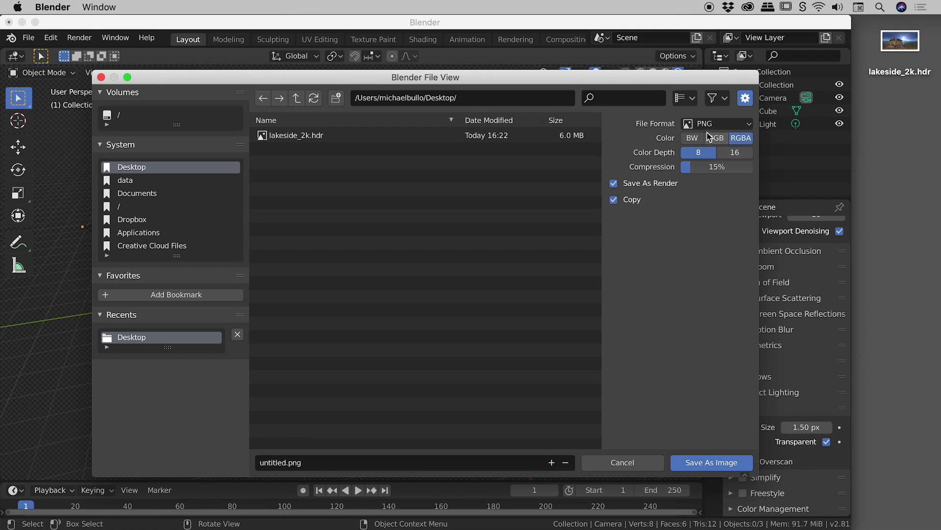
click(713, 463)
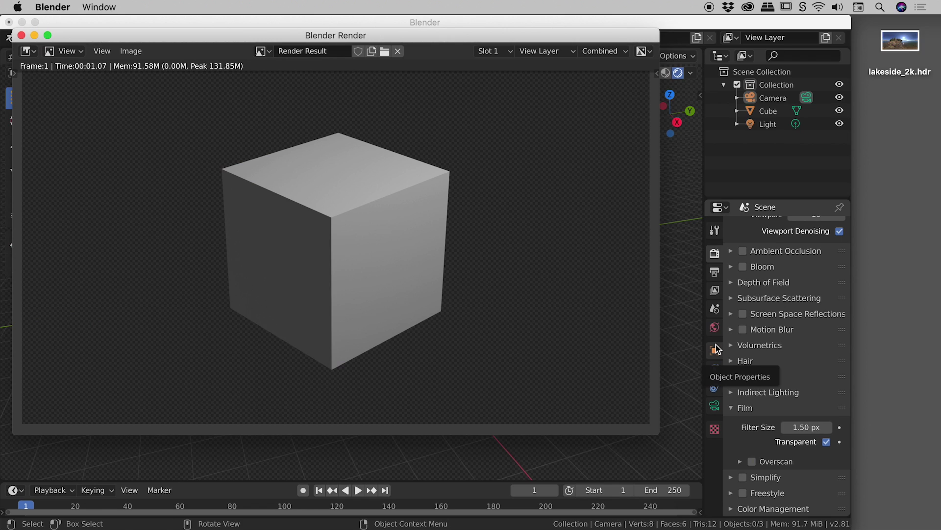
Drag untitled.png from the desktop into Photoshop to open it.
click(879, 128)
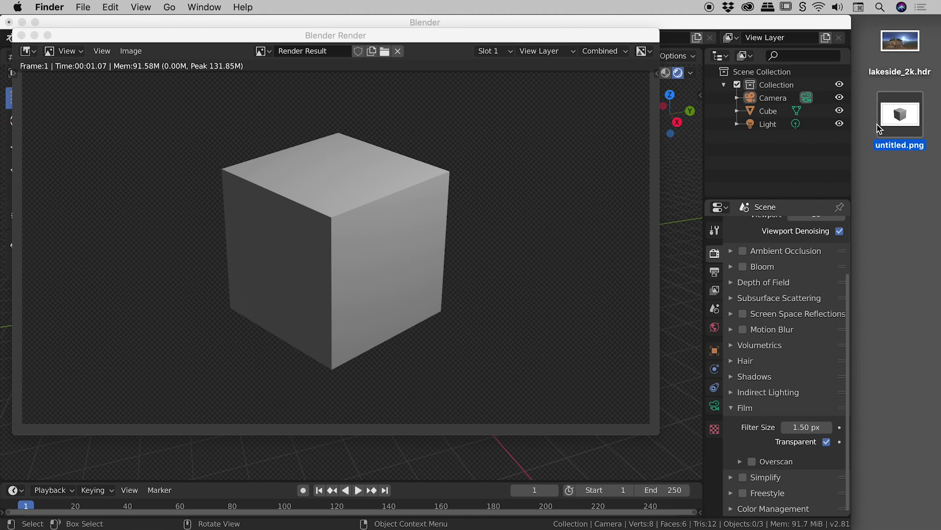
drag(906, 142, 649, 277)
key(super+Tab)
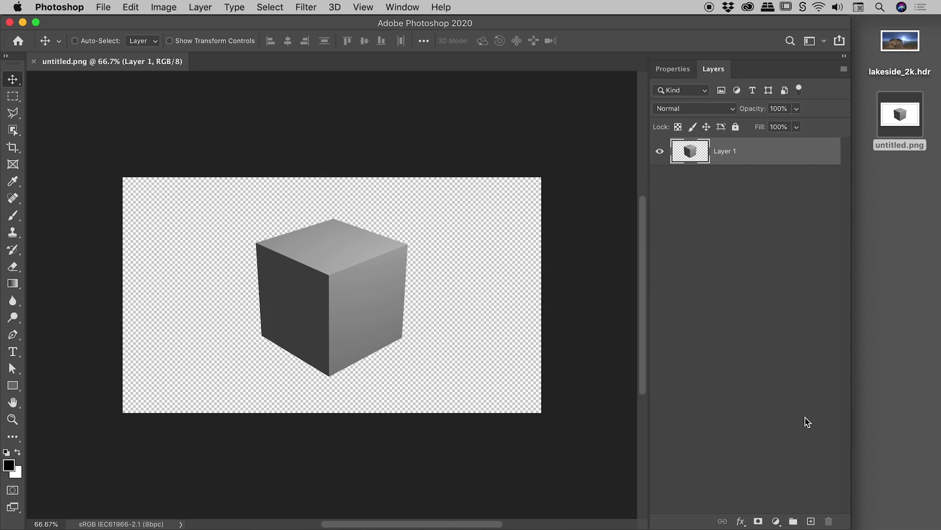
Add a black Solid Color fill layer and move it beneath Layer 1.
click(776, 522)
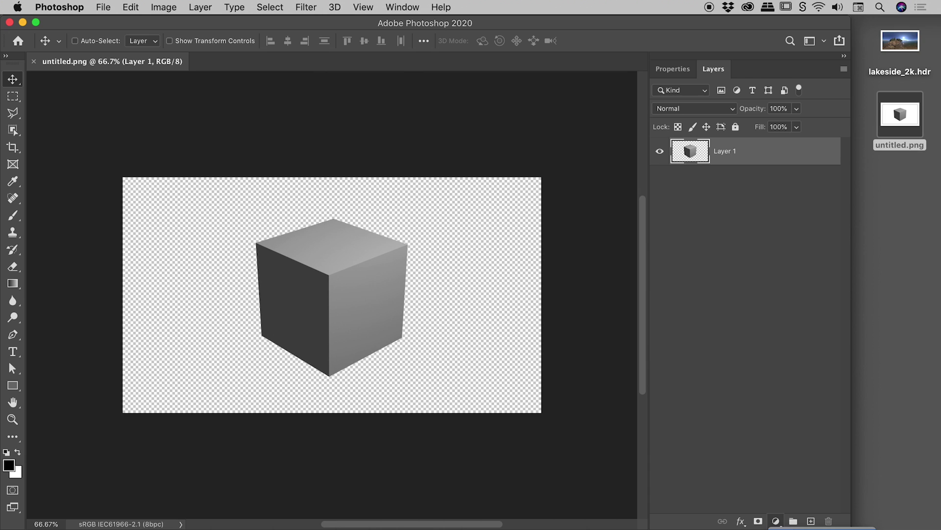
click(767, 333)
click(749, 161)
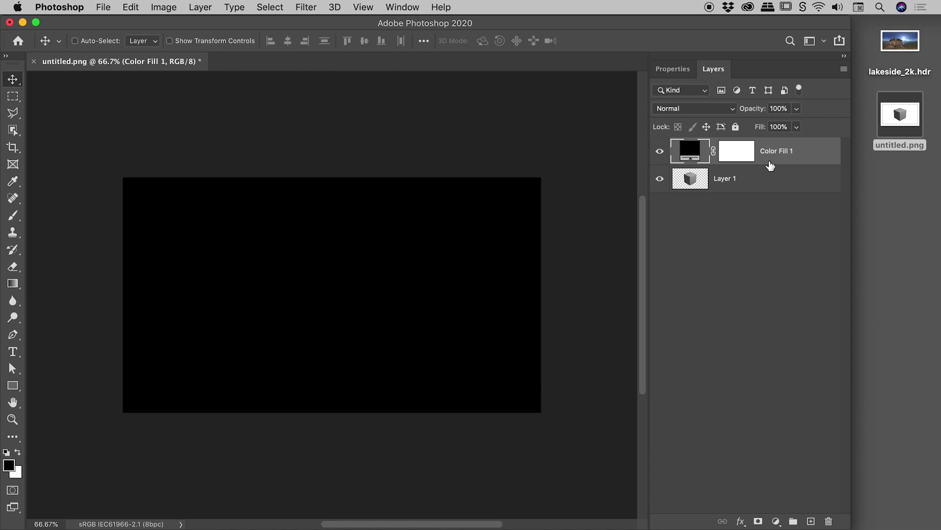
drag(804, 154, 805, 187)
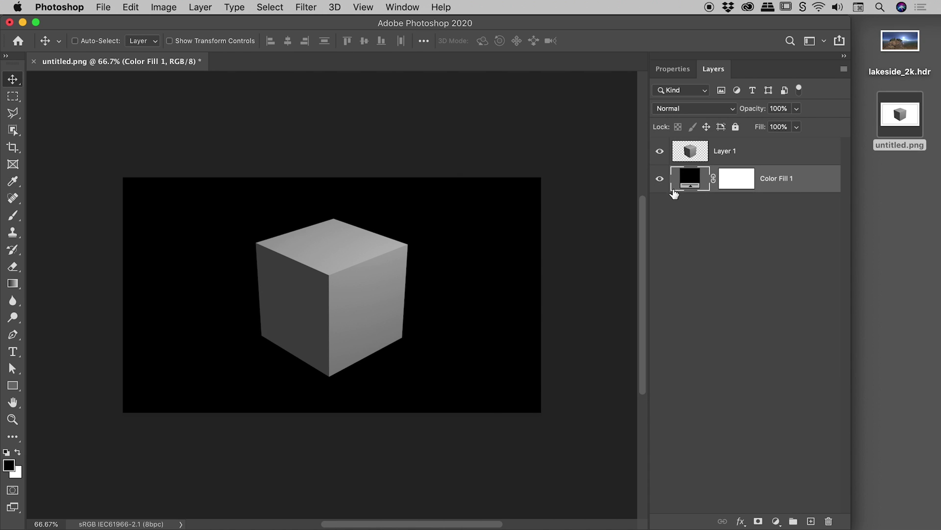
Toggle the black fill's visibility, then close the image without saving and return to Blender.
click(659, 182)
click(660, 180)
click(660, 180)
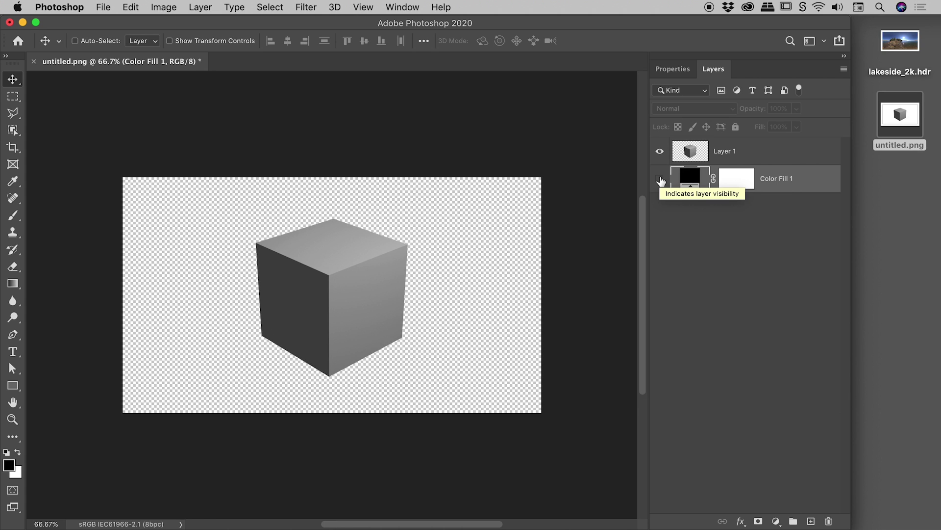
key(super+w)
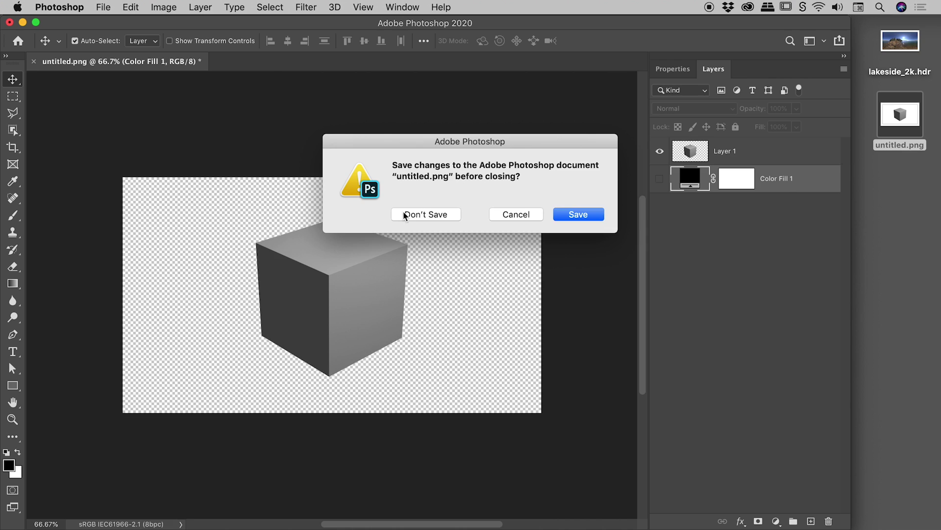
click(419, 214)
key(super+Tab)
key(super+Tab)
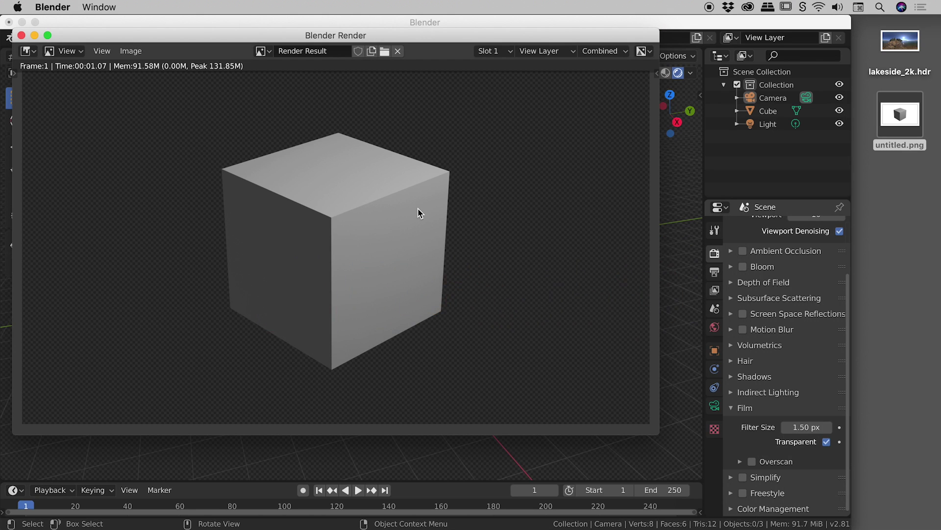
Close the render window and start a new General file, discarding the old scene.
click(22, 35)
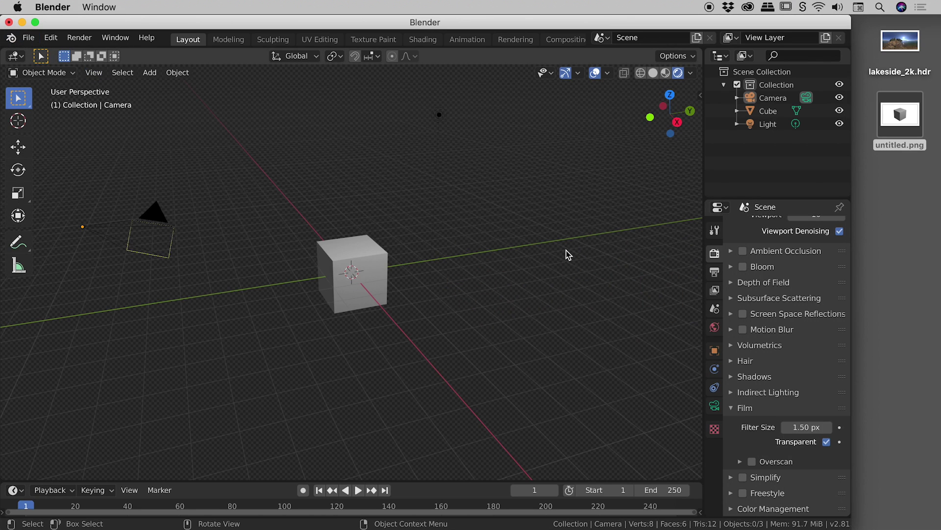
click(28, 37)
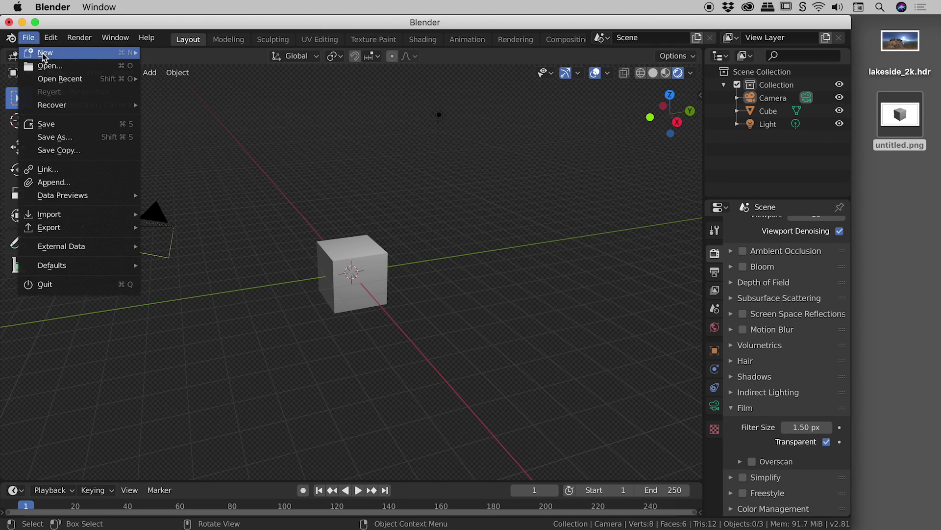
mouse_move(112, 52)
click(229, 58)
click(314, 294)
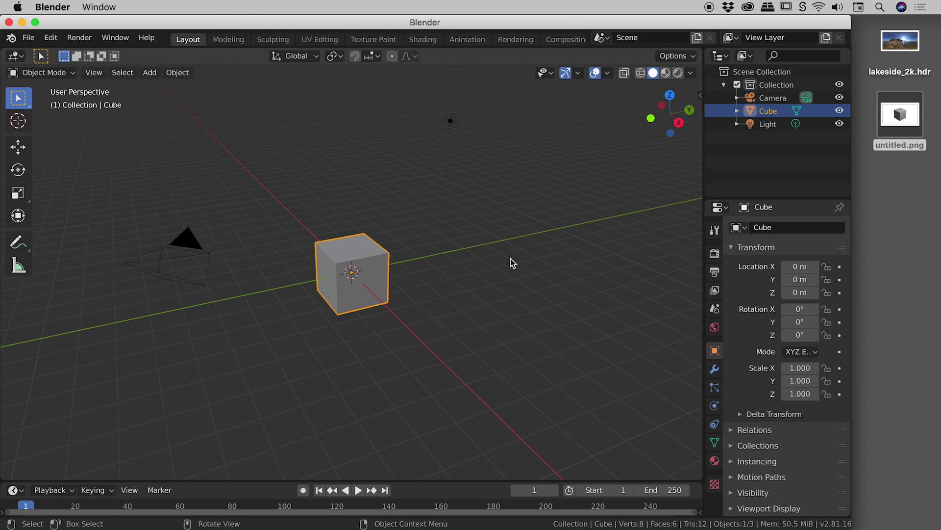
key(super+Tab)
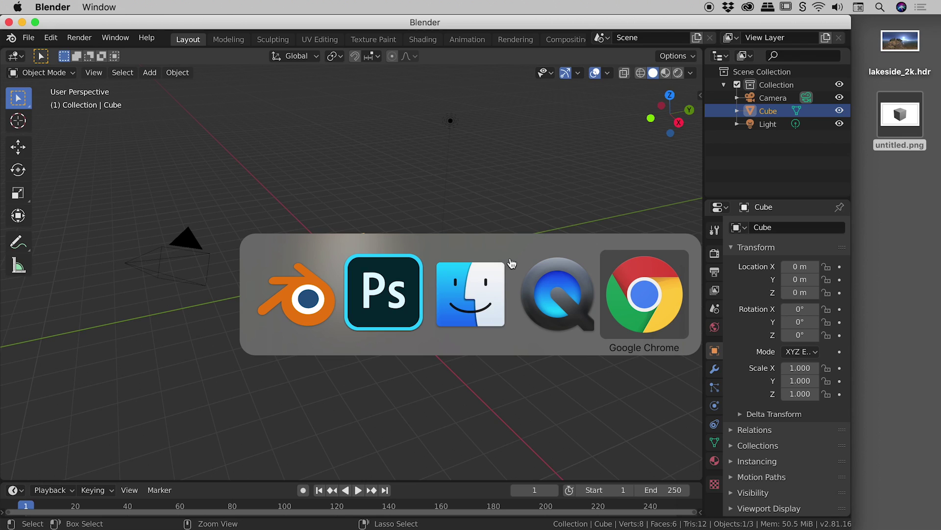
Open HDRI Haven's HDRIs catalogue in Chrome at Latest HDRIs, then select lakeside_2k.hdr.
key(super+Tab)
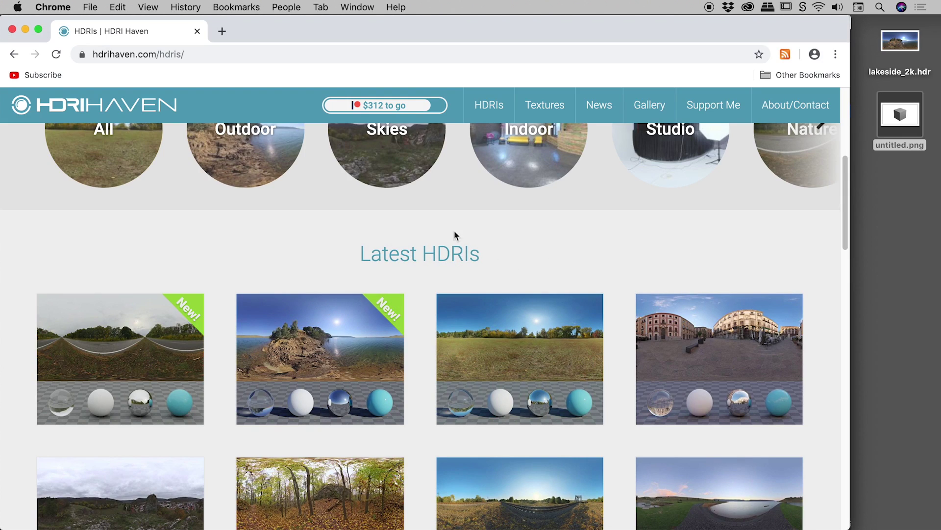
scroll(454, 231, up, 5)
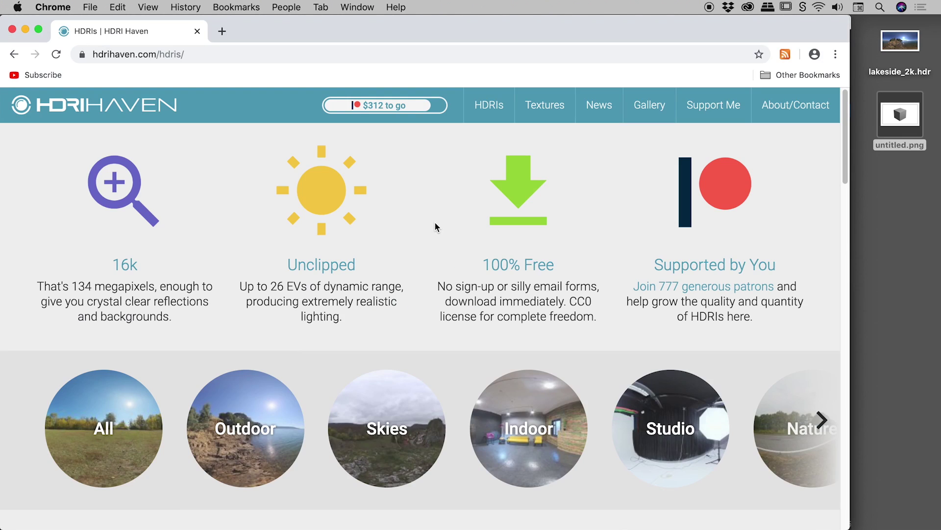
click(36, 104)
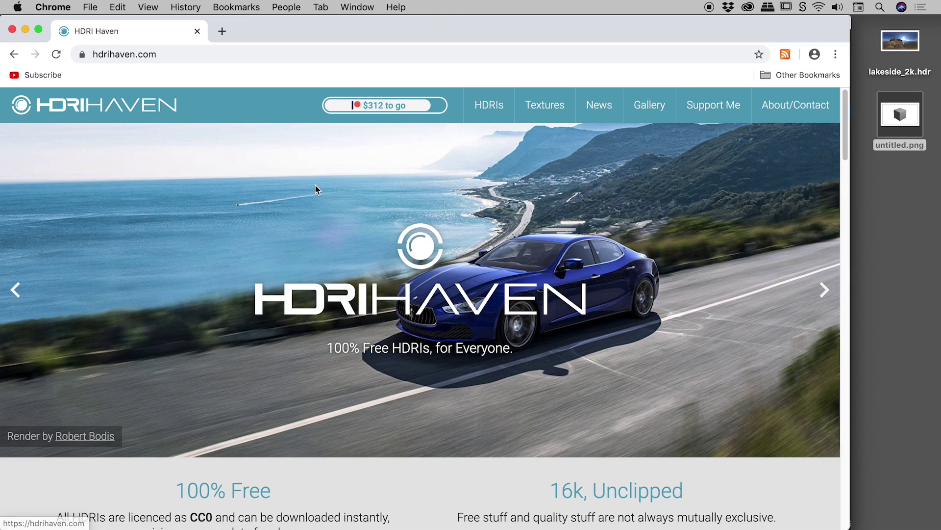
click(491, 111)
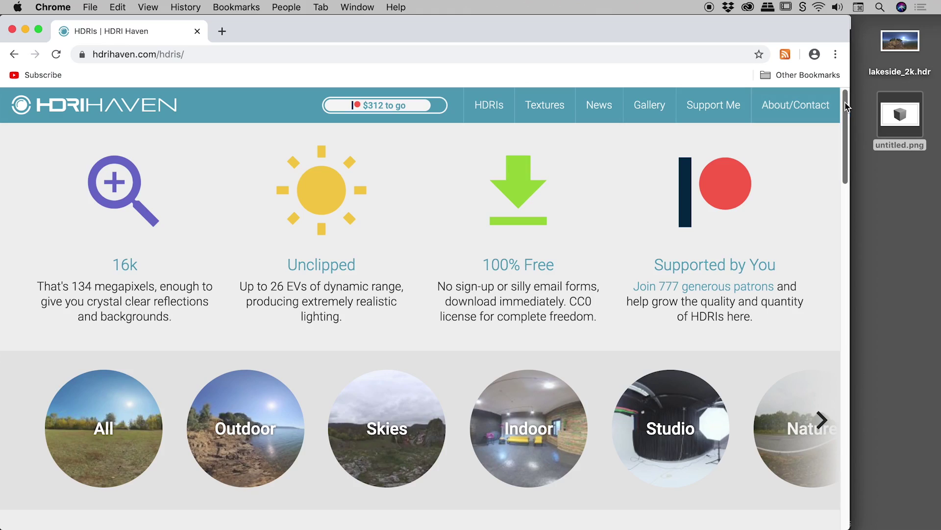
drag(845, 107, 853, 196)
mouse_move(304, 312)
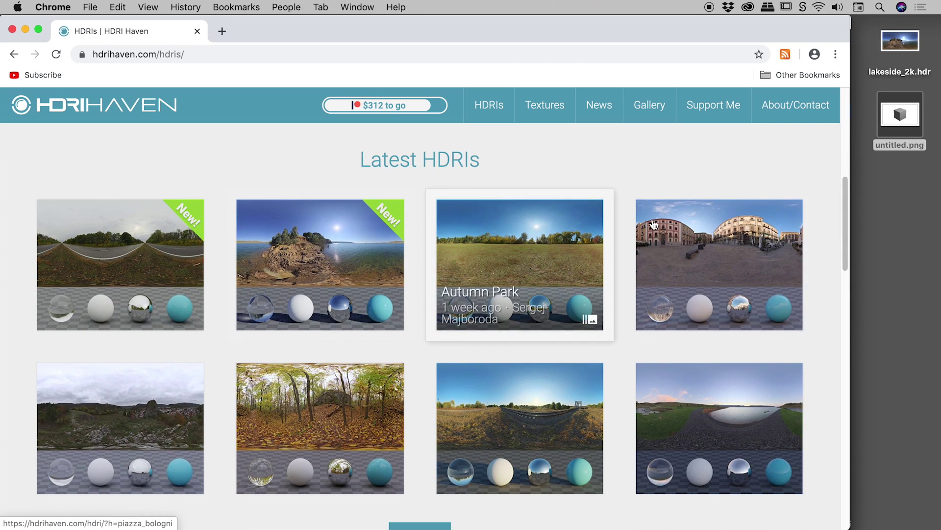
click(901, 55)
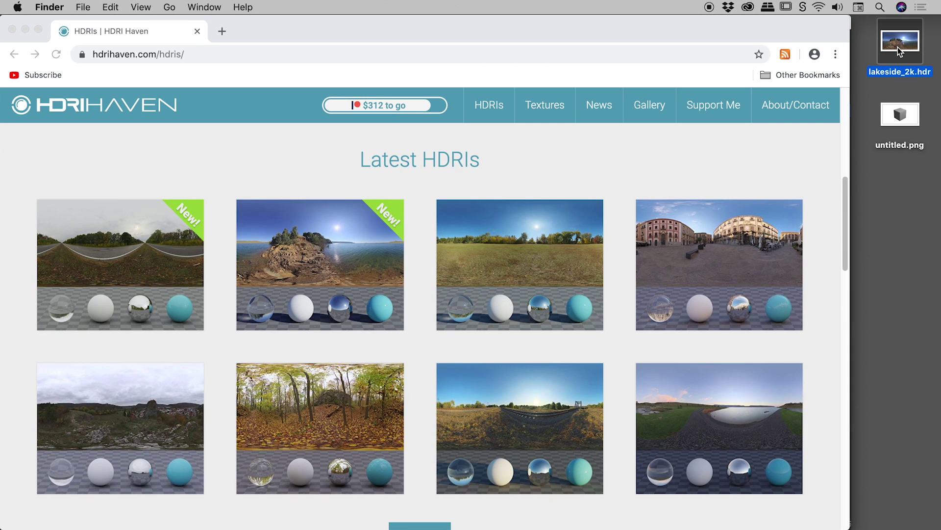
Back in Blender, deselect the cube and open the World background Color (dark grey, strength 1.000).
key(super+Tab)
key(super+Tab)
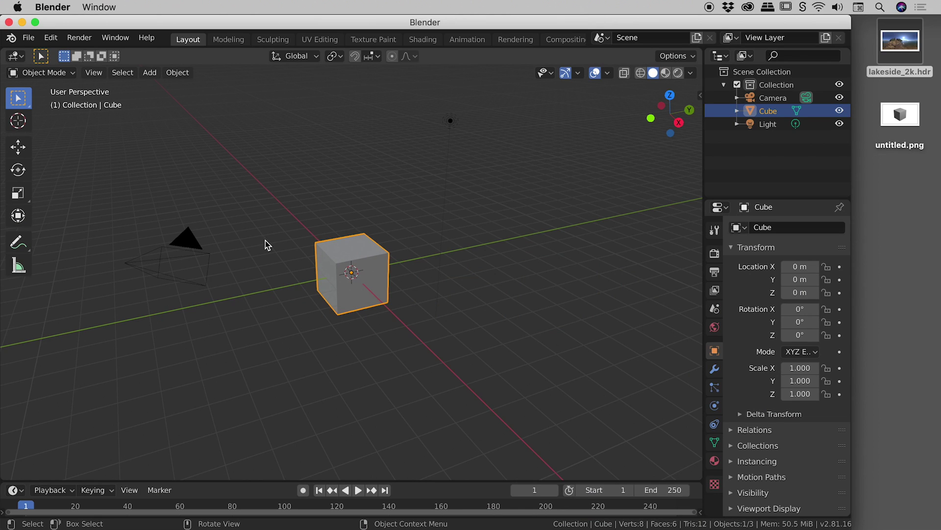
click(521, 195)
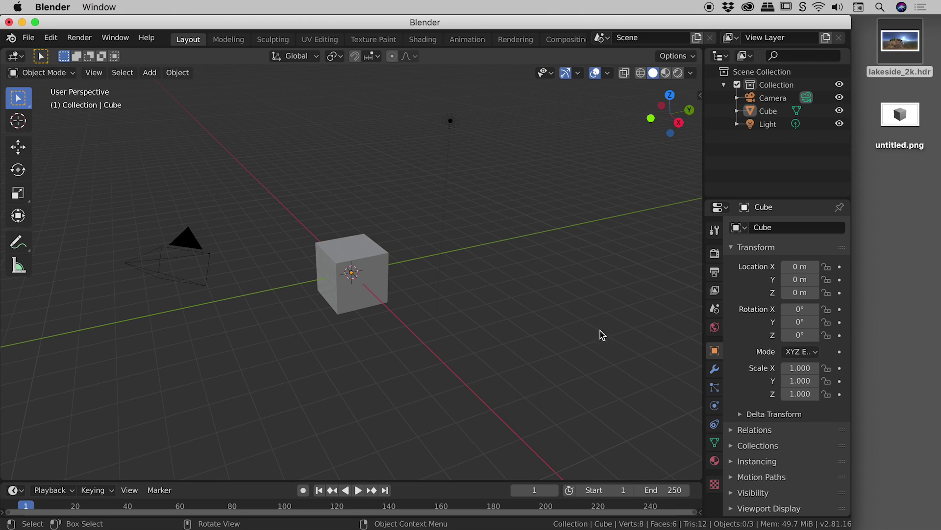
click(715, 328)
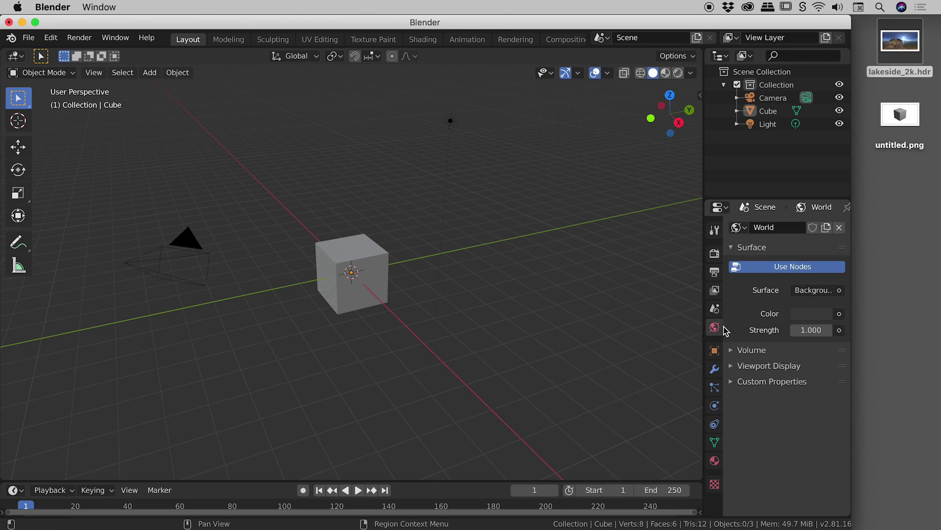
click(809, 316)
Drive the world Color with an Environment Texture loaded from lakeside_2k.hdr on the Desktop.
click(840, 314)
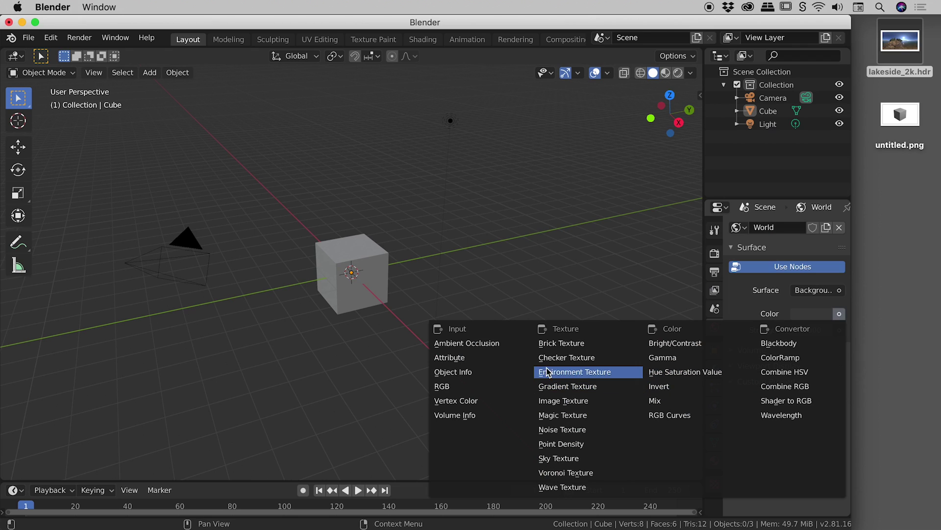
click(580, 377)
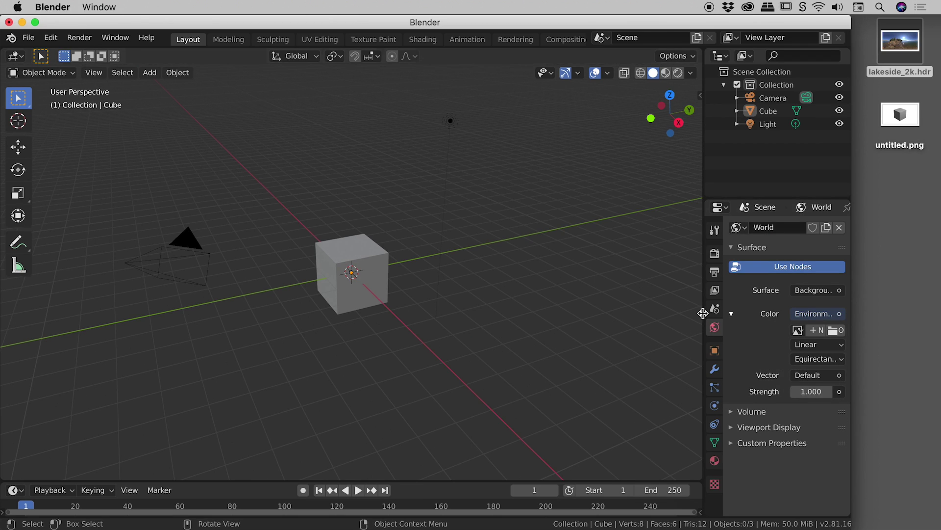
drag(703, 312, 622, 302)
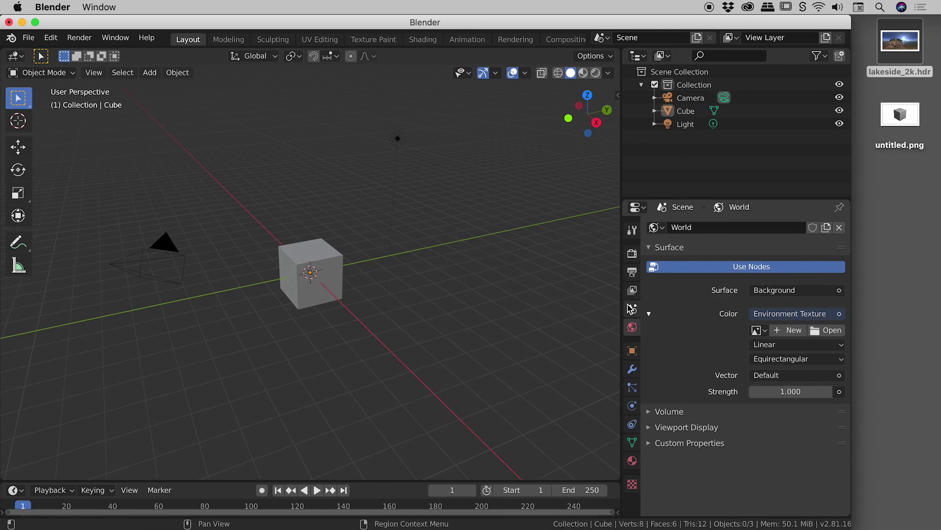
click(843, 332)
click(156, 168)
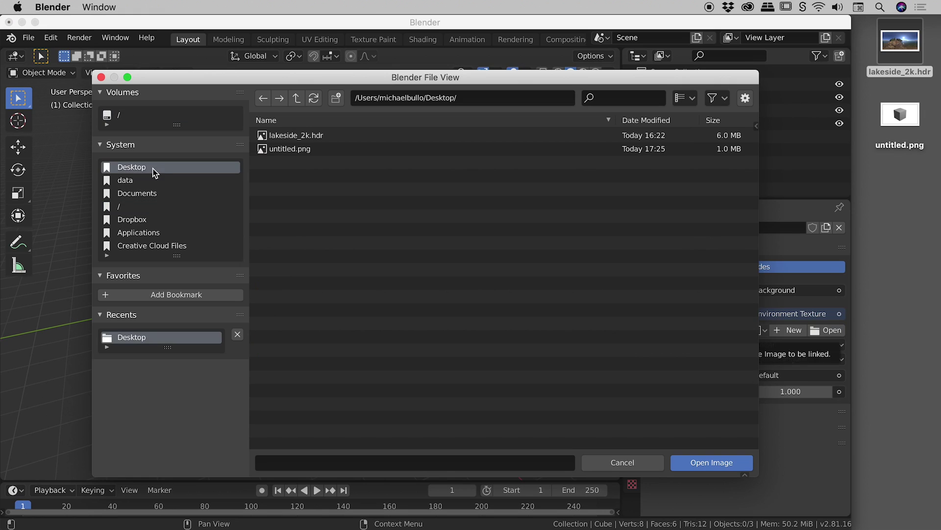
click(283, 138)
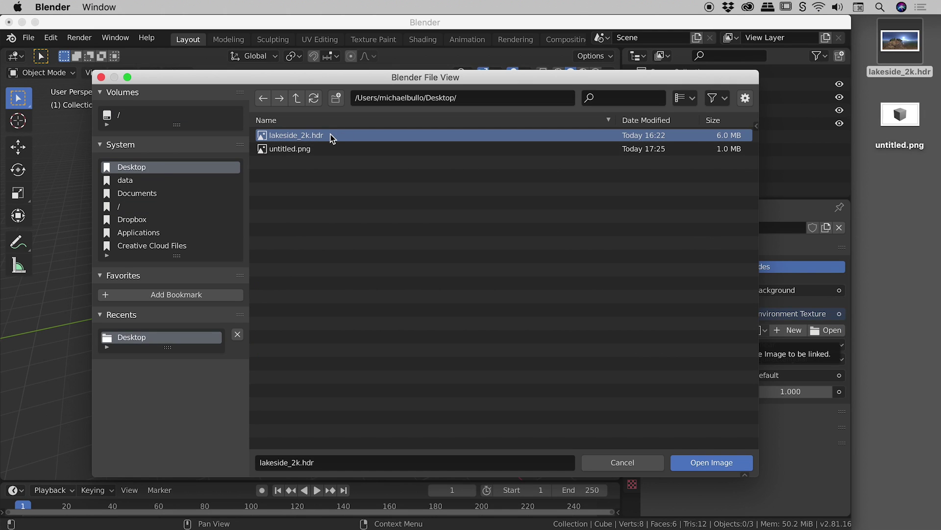
click(731, 466)
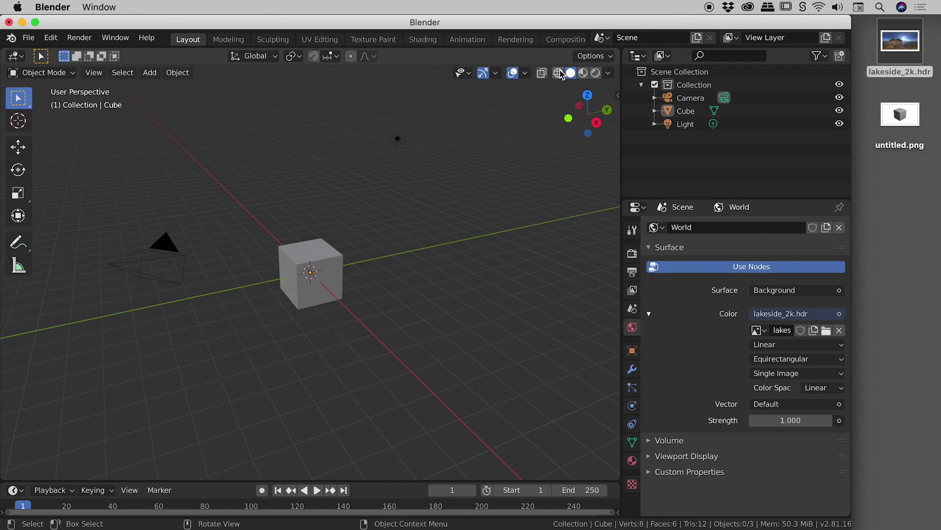
Switch the viewport to Rendered shading and view the cube amid the lakeside HDRI scenery.
click(597, 74)
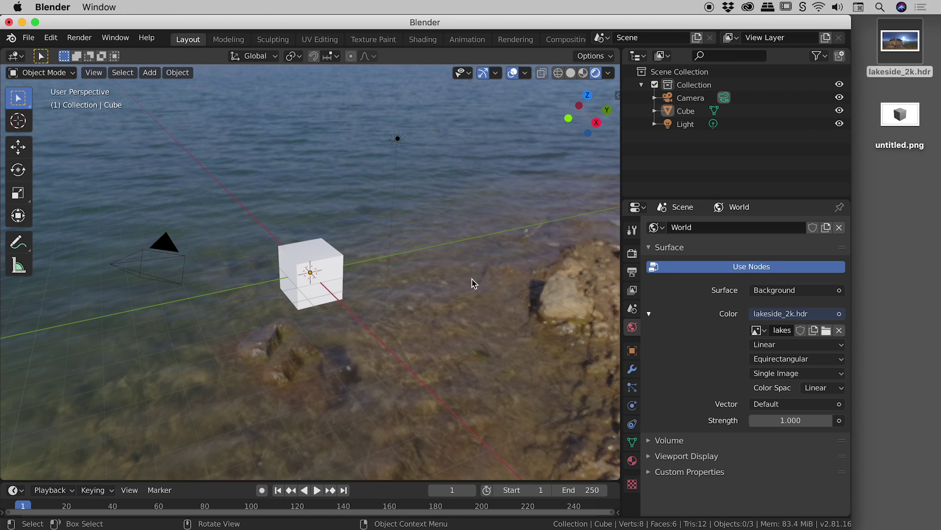
middle_drag(474, 283, 486, 265)
scroll(333, 267, up, 3)
middle_drag(370, 269, 443, 291)
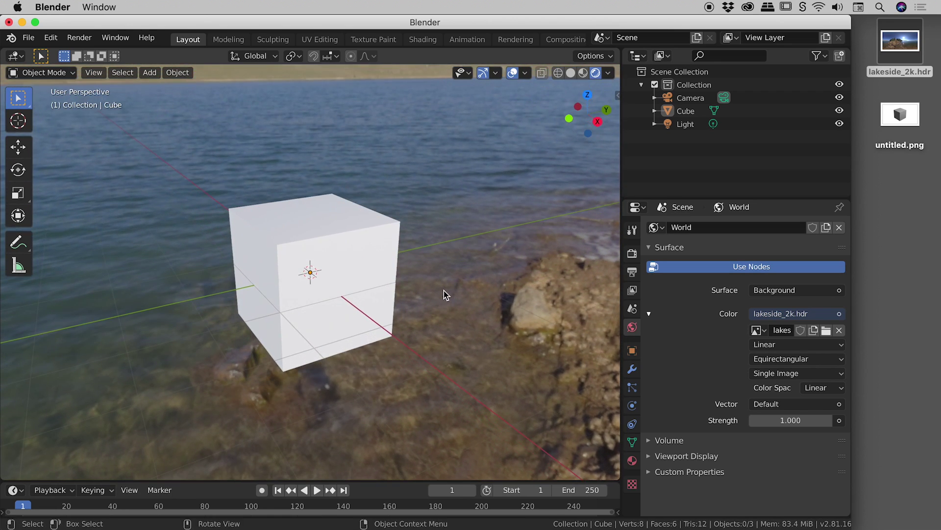
click(79, 37)
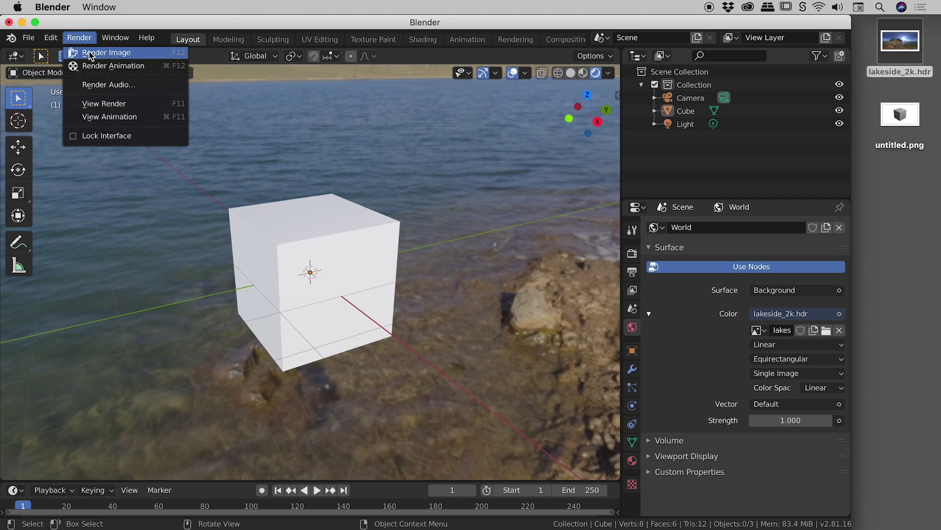
click(98, 53)
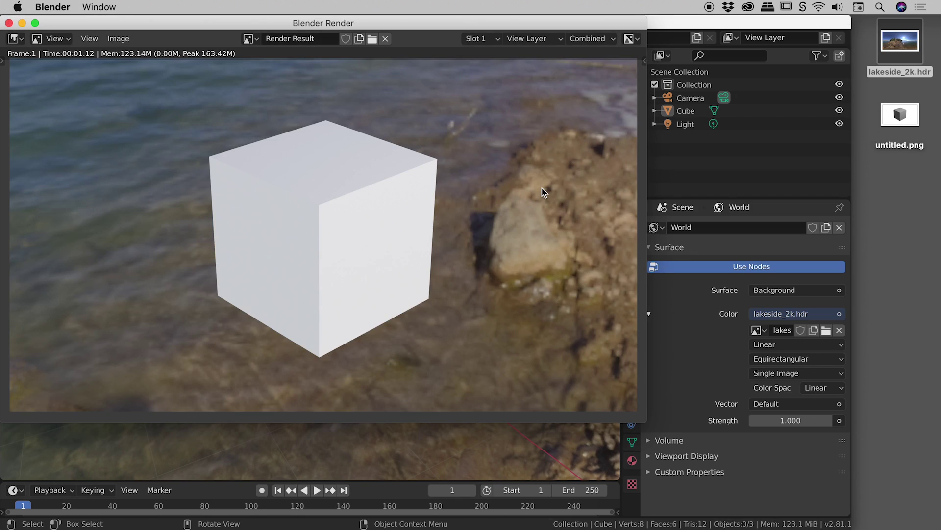
drag(436, 23, 435, 36)
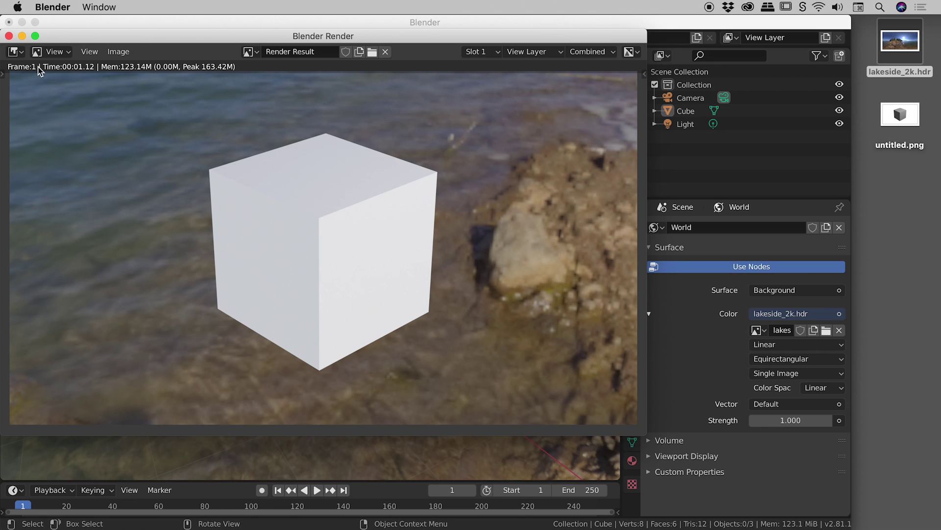
click(9, 36)
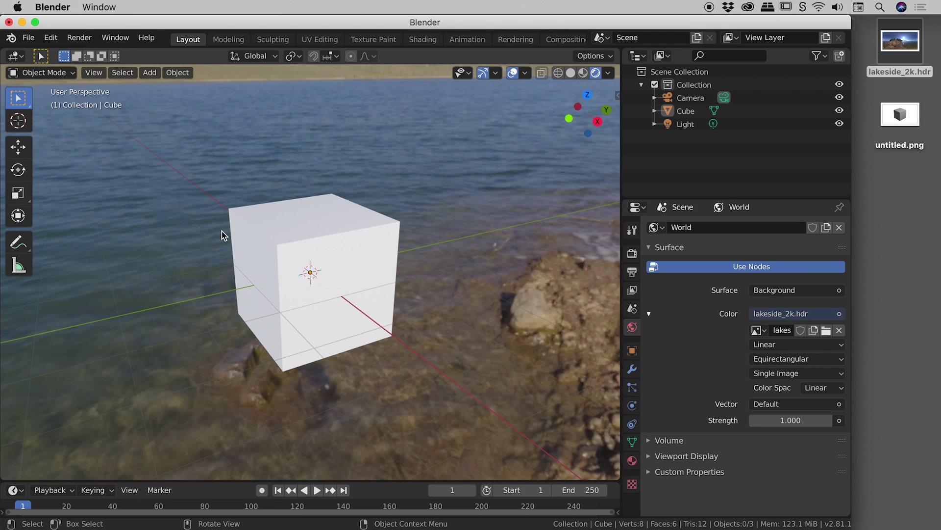
Show the Render Properties and expand the Film panel.
click(632, 255)
scroll(730, 306, down, 1)
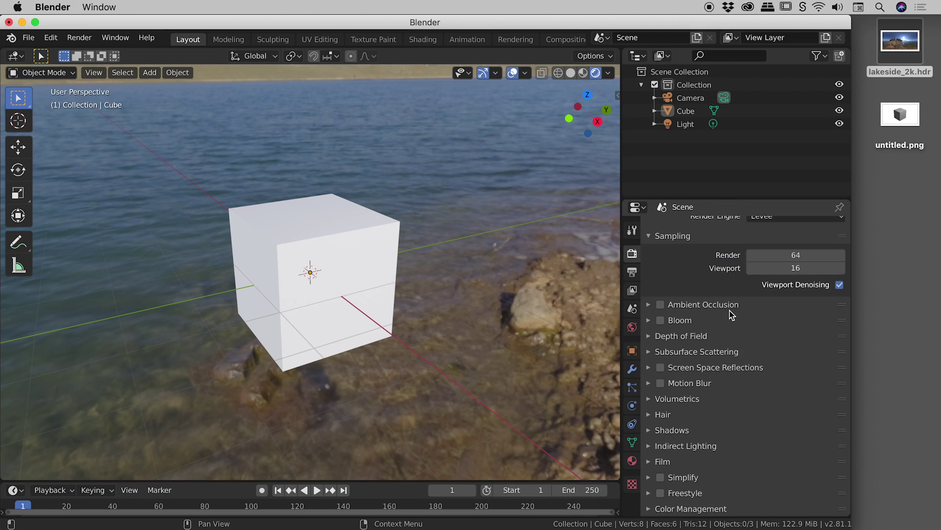
click(709, 461)
scroll(714, 445, down, 3)
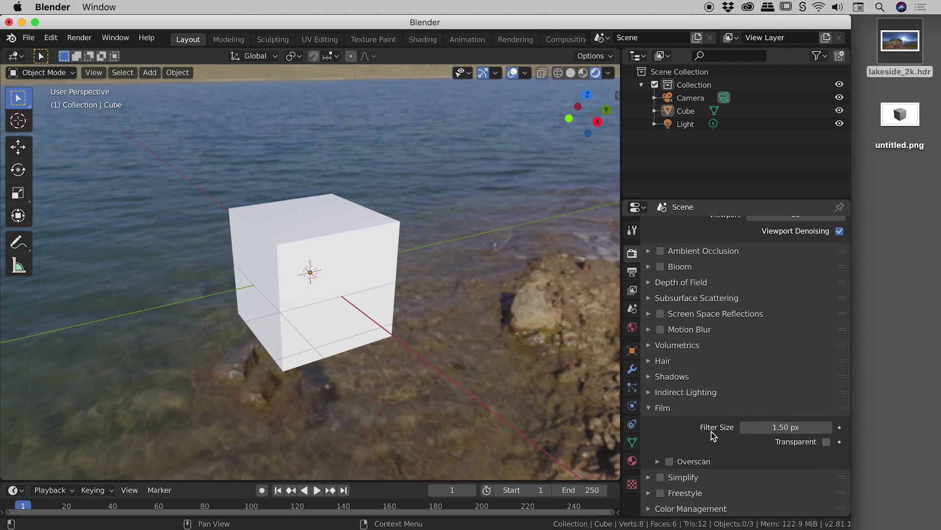
Enable Film Transparent, comparing it on and off against the HDRI, and leave it on.
click(812, 444)
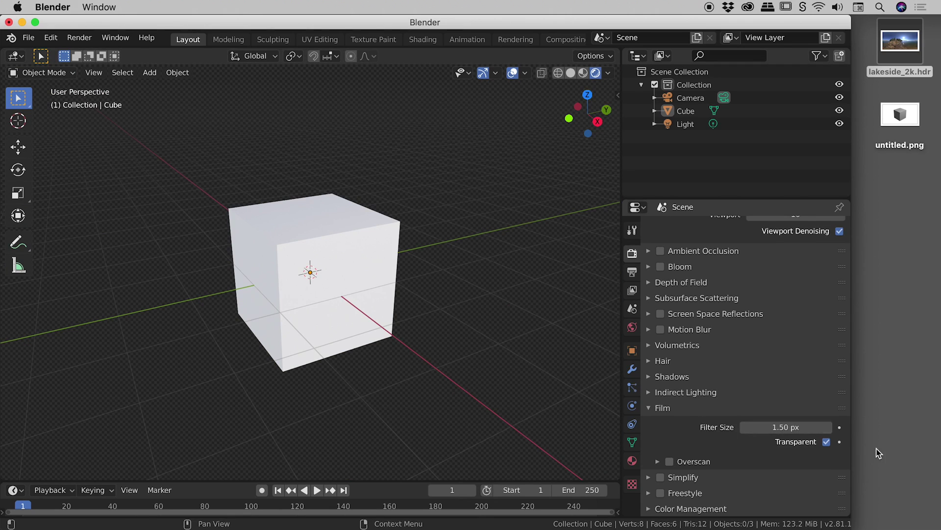
click(805, 446)
click(804, 445)
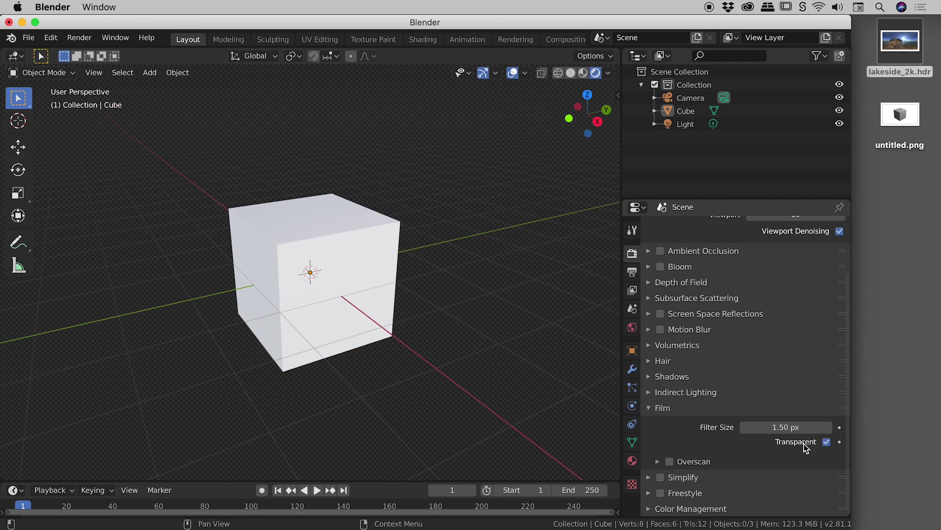
click(804, 445)
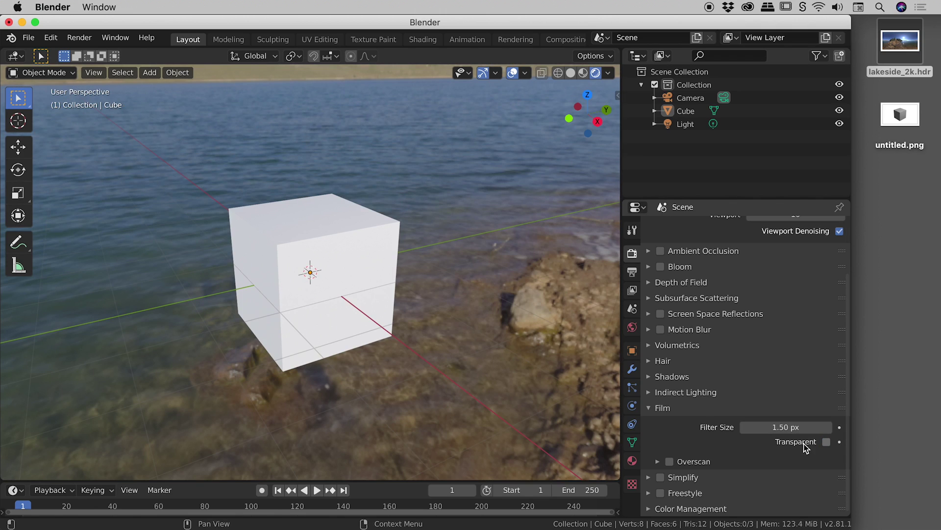
click(805, 445)
click(804, 445)
click(805, 445)
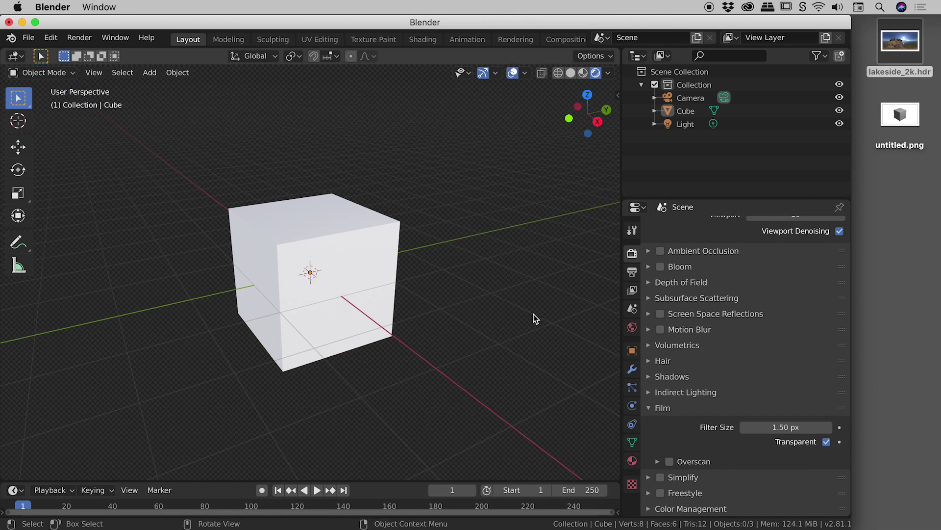
middle_drag(534, 313, 532, 297)
Render the transparent-background image and save it as untitled1.png on the Desktop.
click(82, 40)
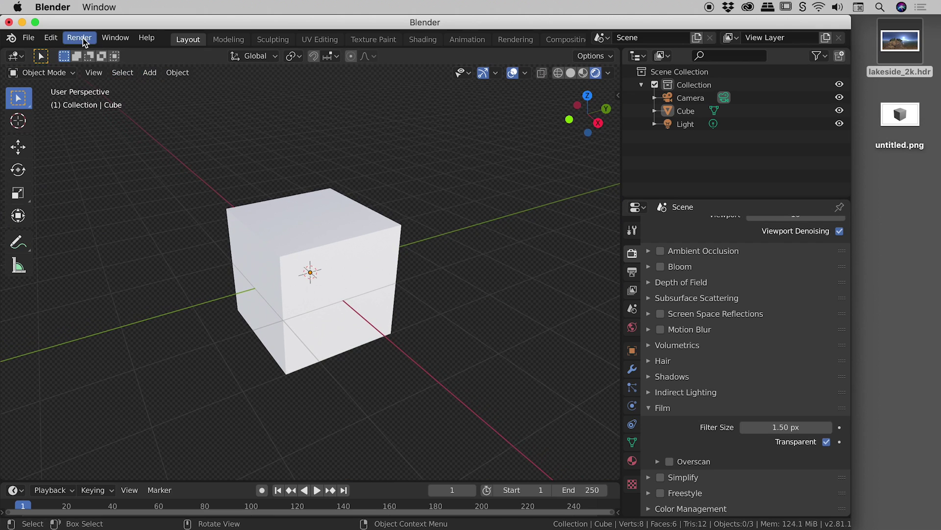
click(91, 53)
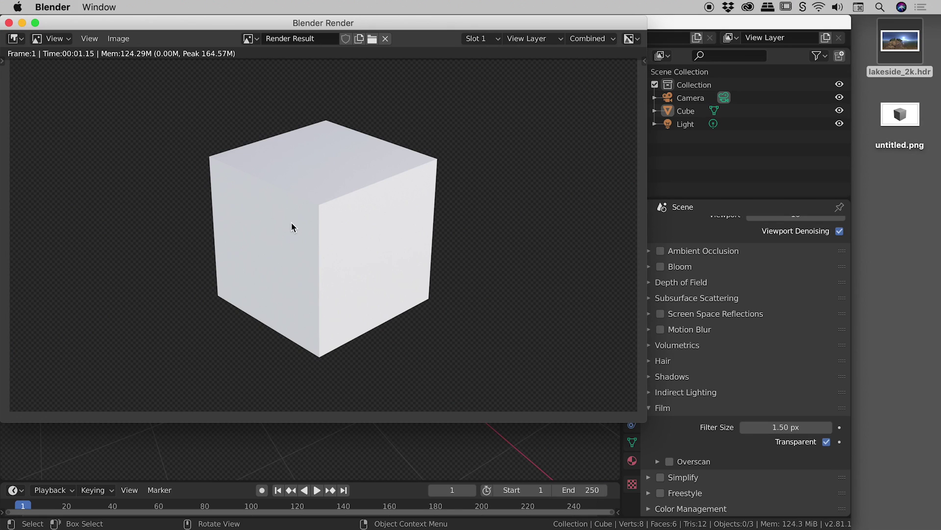
click(125, 41)
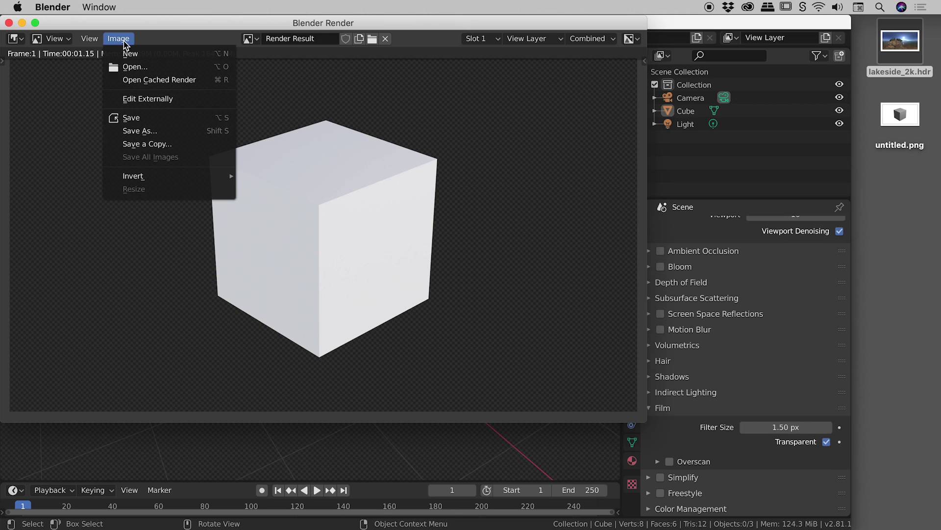
click(152, 120)
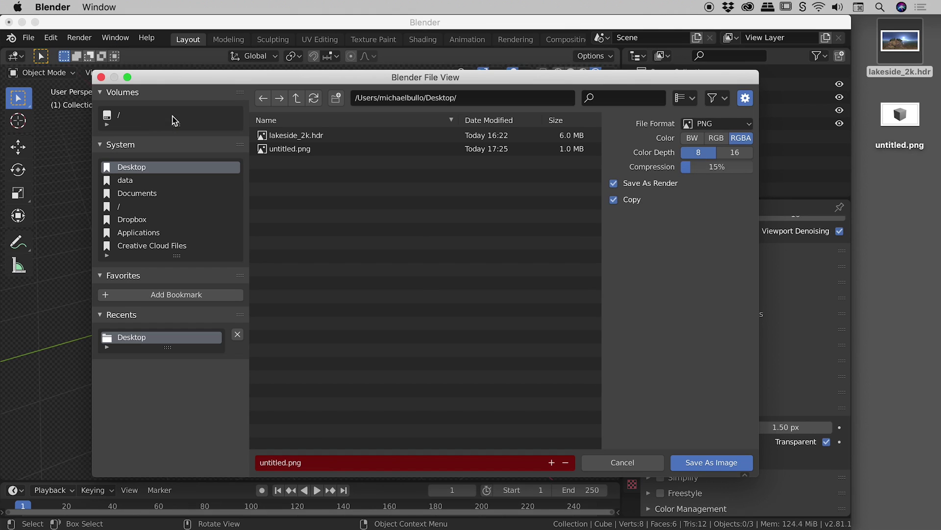
click(553, 462)
click(737, 463)
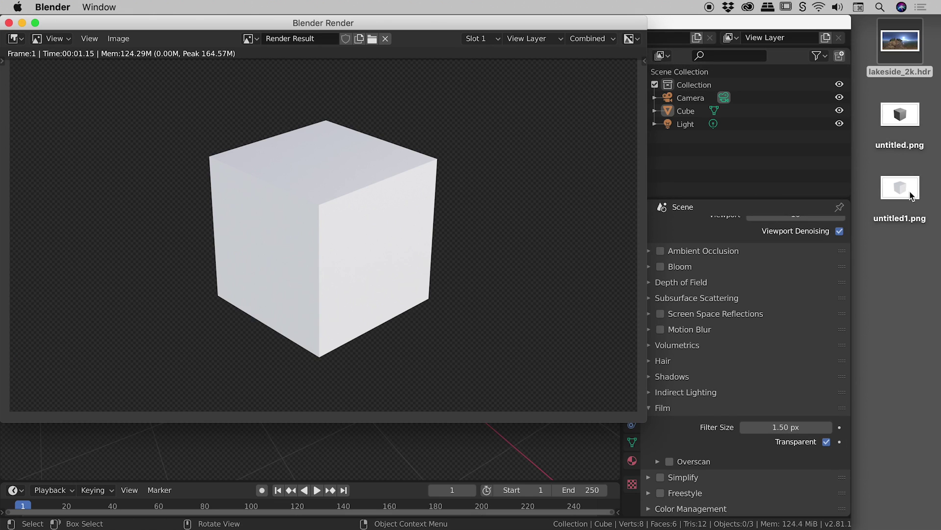
click(905, 208)
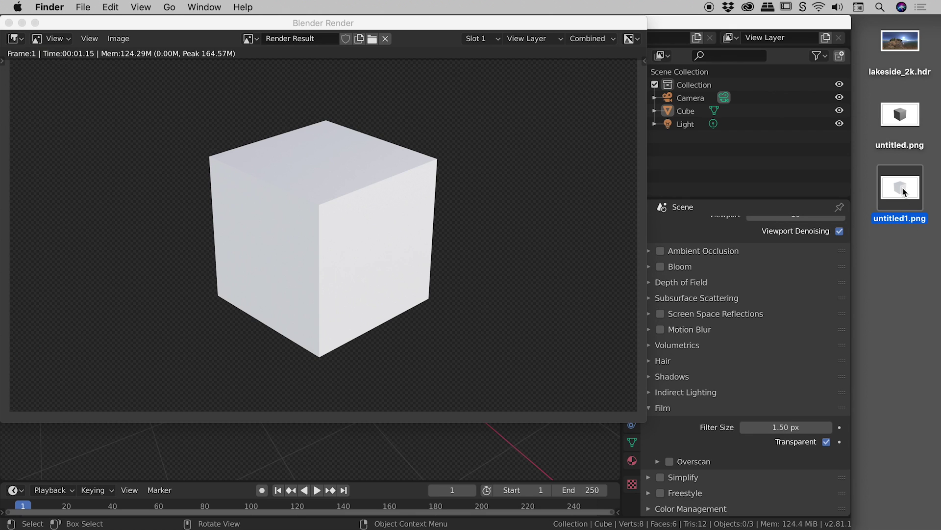
Open untitled1.png in Photoshop and add a black Solid Color fill layer.
drag(905, 194, 554, 269)
key(super+Tab)
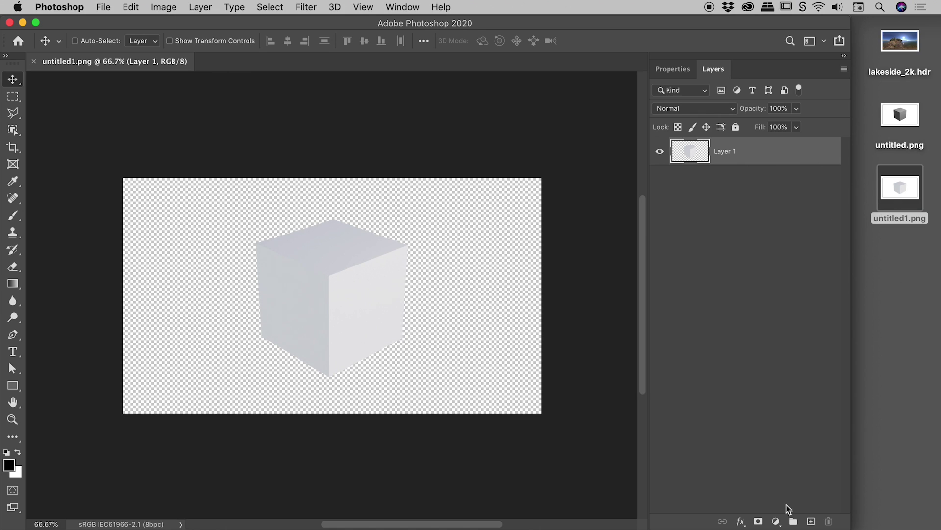
click(776, 521)
click(811, 410)
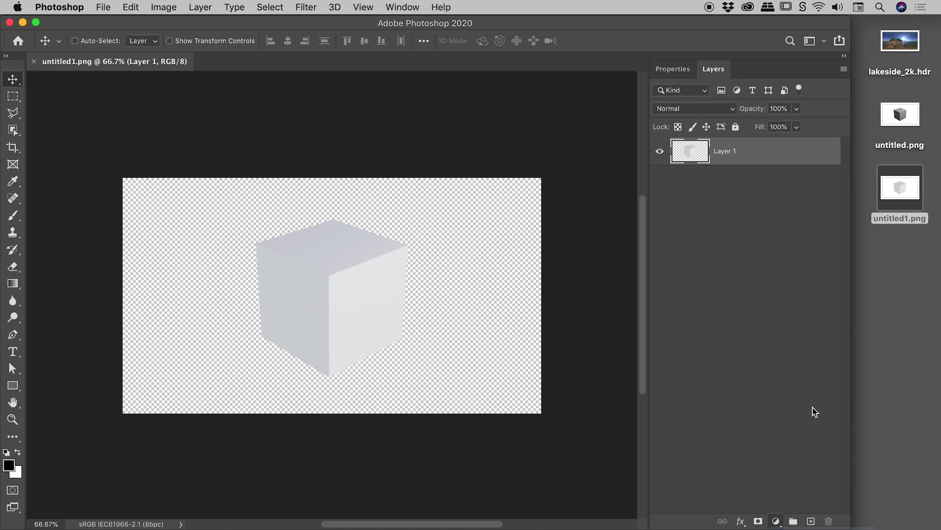
click(783, 161)
Move Color Fill 1 below Layer 1 and toggle its visibility to confirm the transparent background.
drag(828, 177, 820, 198)
click(659, 179)
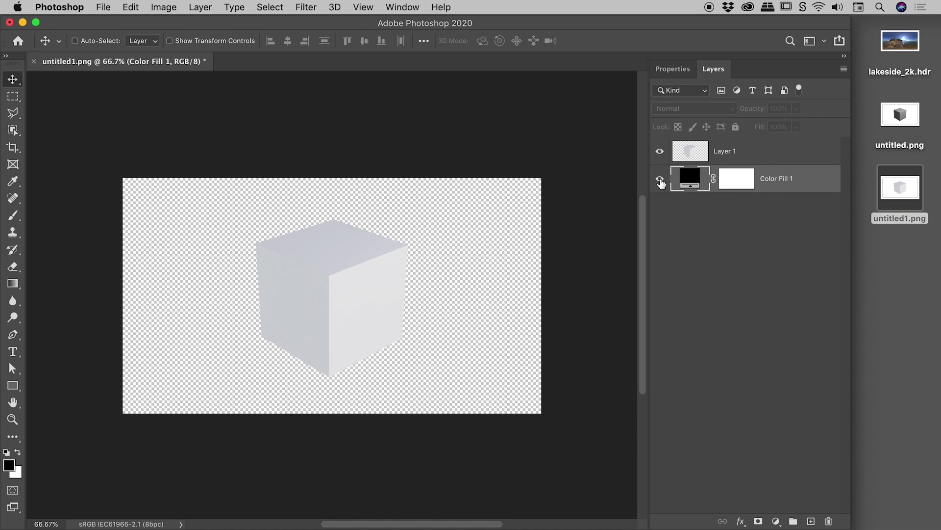
click(660, 178)
click(660, 178)
click(660, 179)
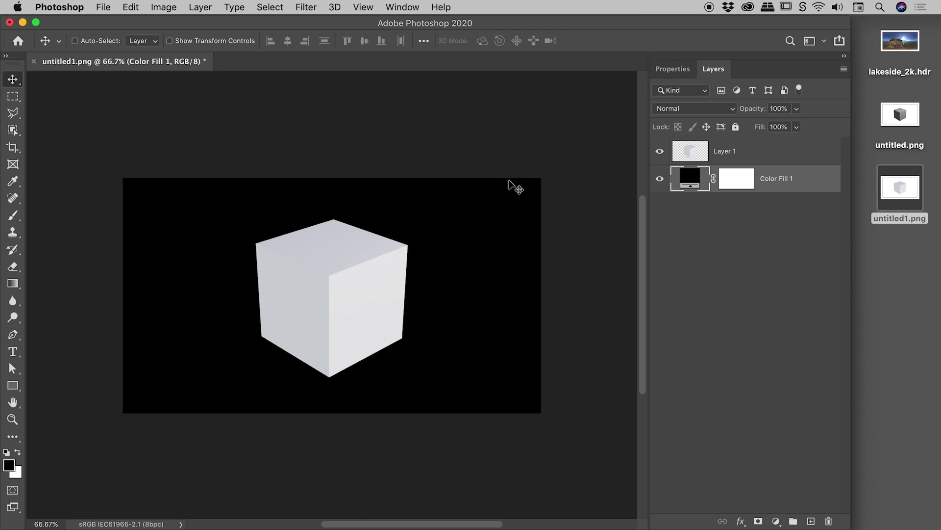
key(super+Tab)
key(super+Tab)
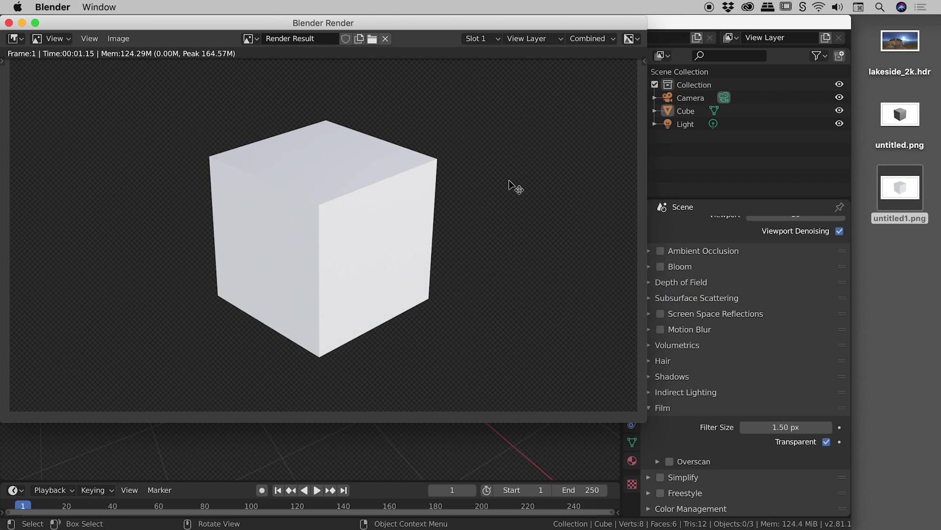
Close the Blender Render result window, leaving the main Layout scene.
key(Escape)
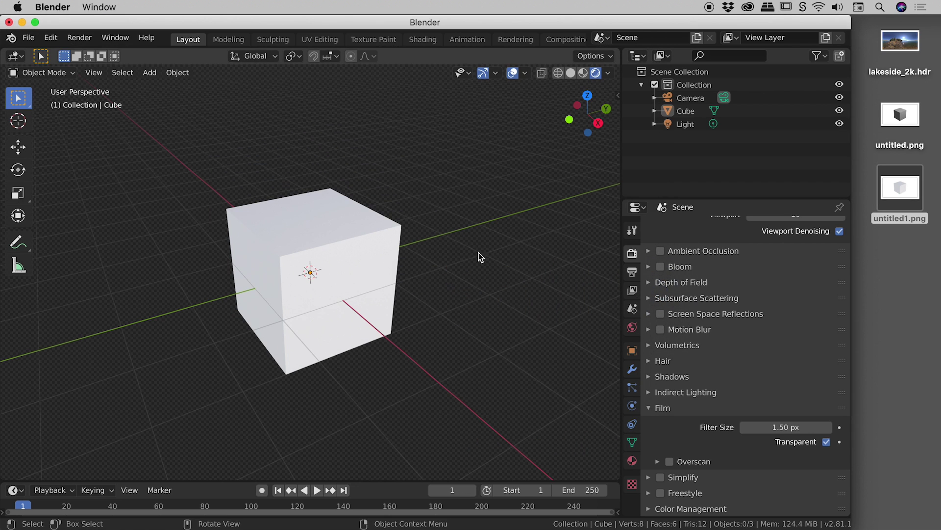